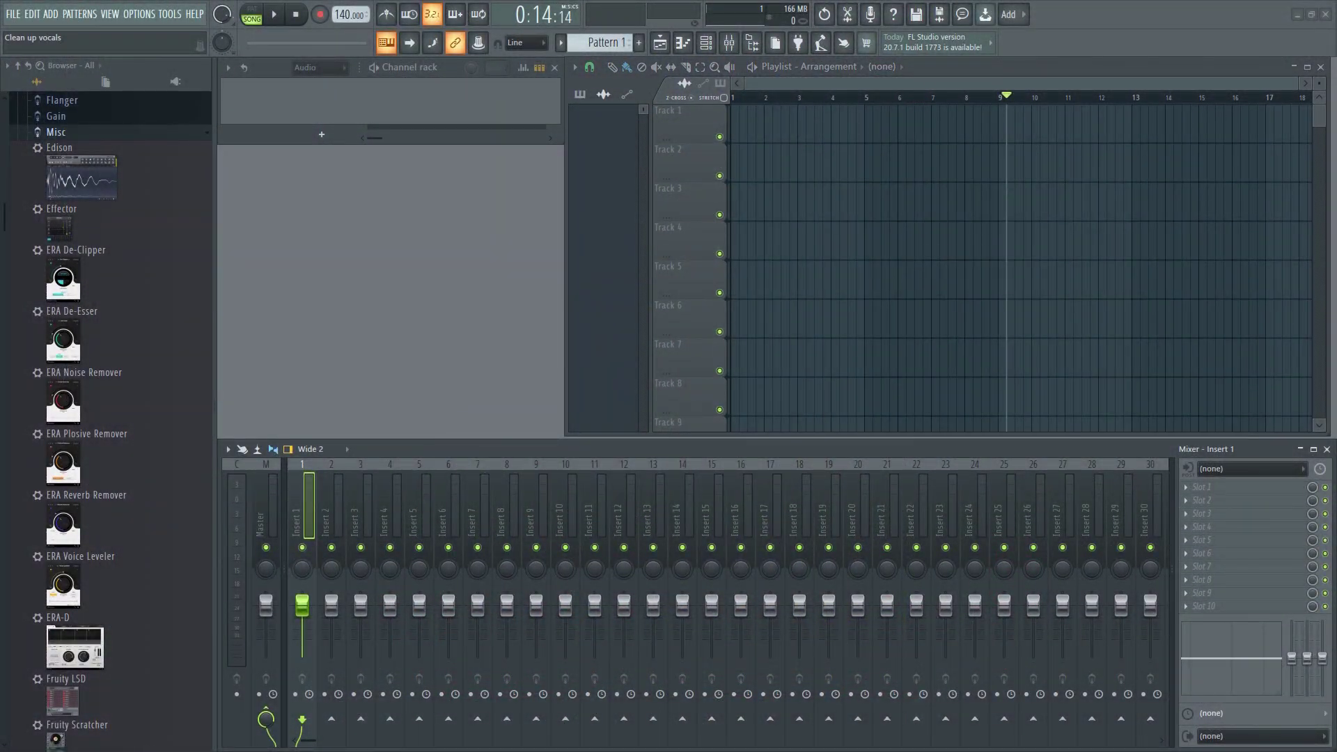
# - Drag the hiss vocal WAV from Explorer onto Track 1 and nudge the clip's start
pyautogui.hotkey('alt', 'Tab')
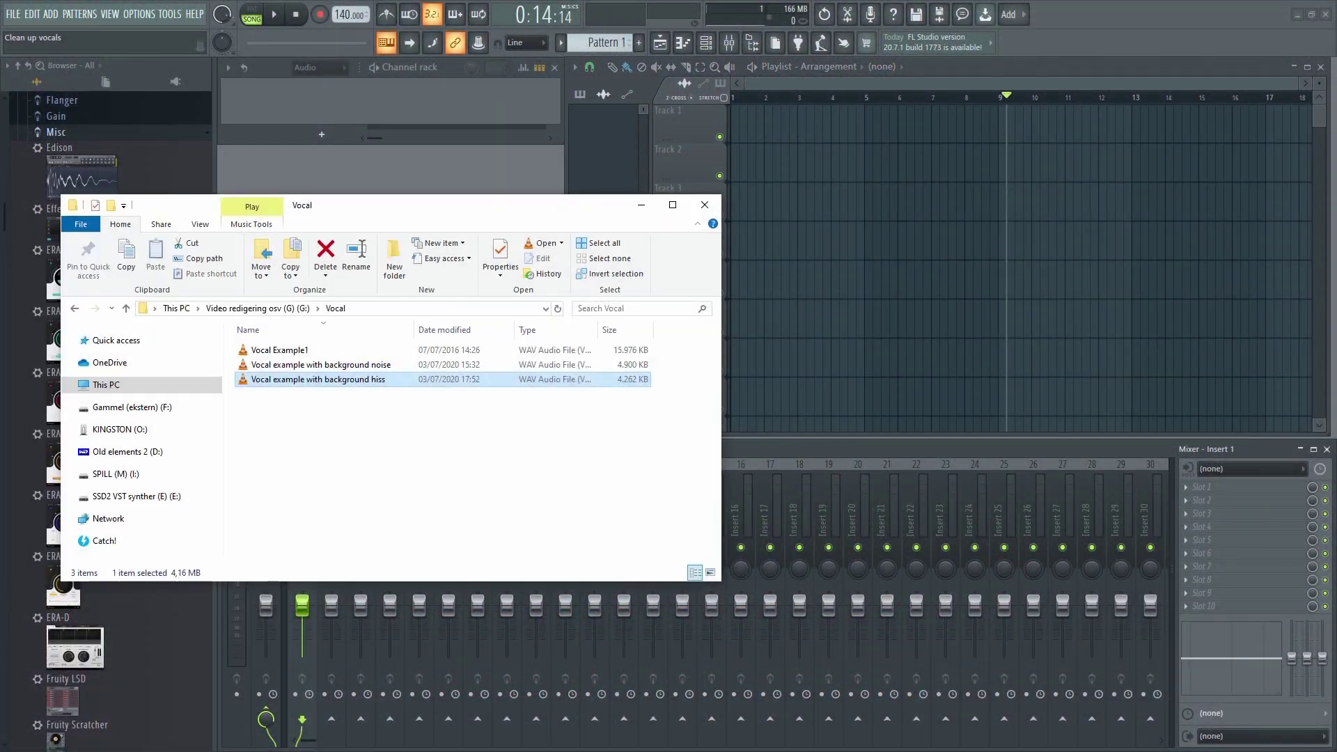
pyautogui.moveTo(363, 388); pyautogui.dragTo(683, 128)
pyautogui.click(643, 417)
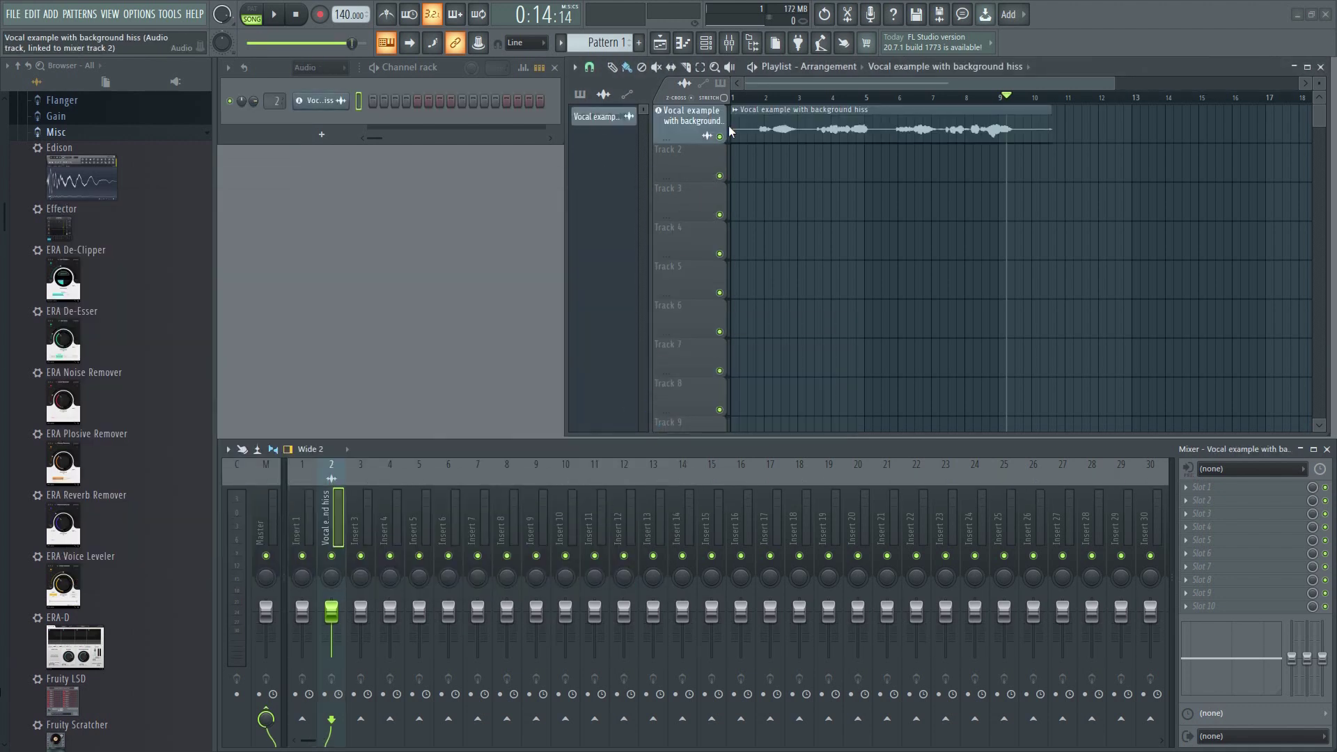
pyautogui.moveTo(734, 130)
pyautogui.mouseDown()
pyautogui.moveTo(770, 132)
pyautogui.moveTo(744, 132)
pyautogui.mouseUp()
# - Play the untreated hiss vocal from the song start, then stop
pyautogui.click(746, 99)
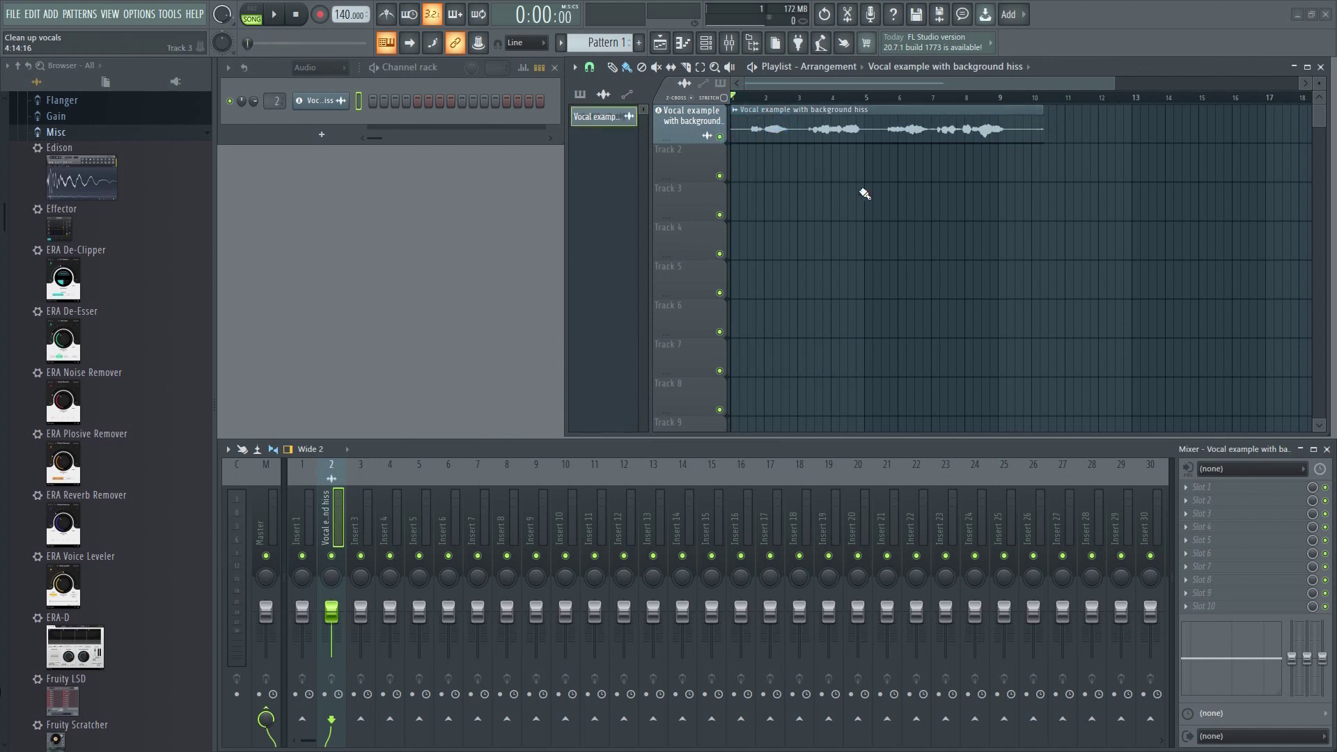
pyautogui.press('space')
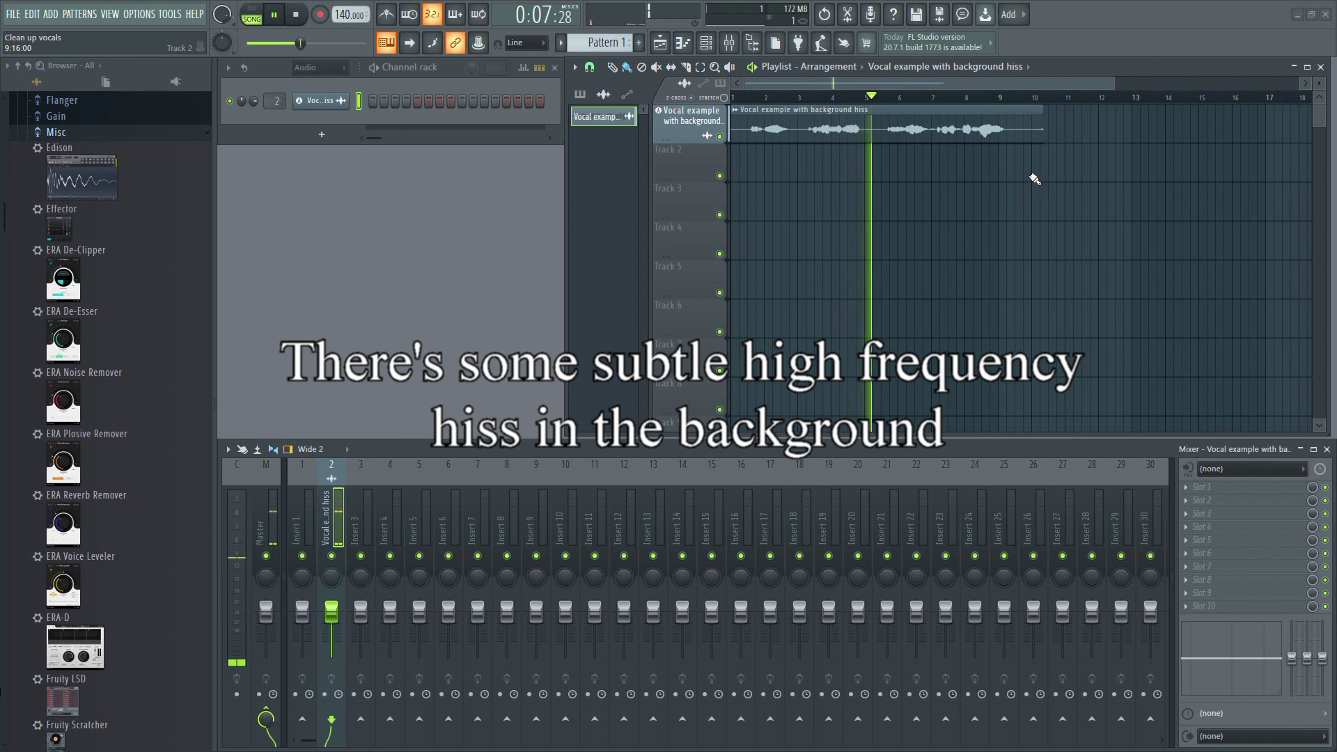
pyautogui.press('space')
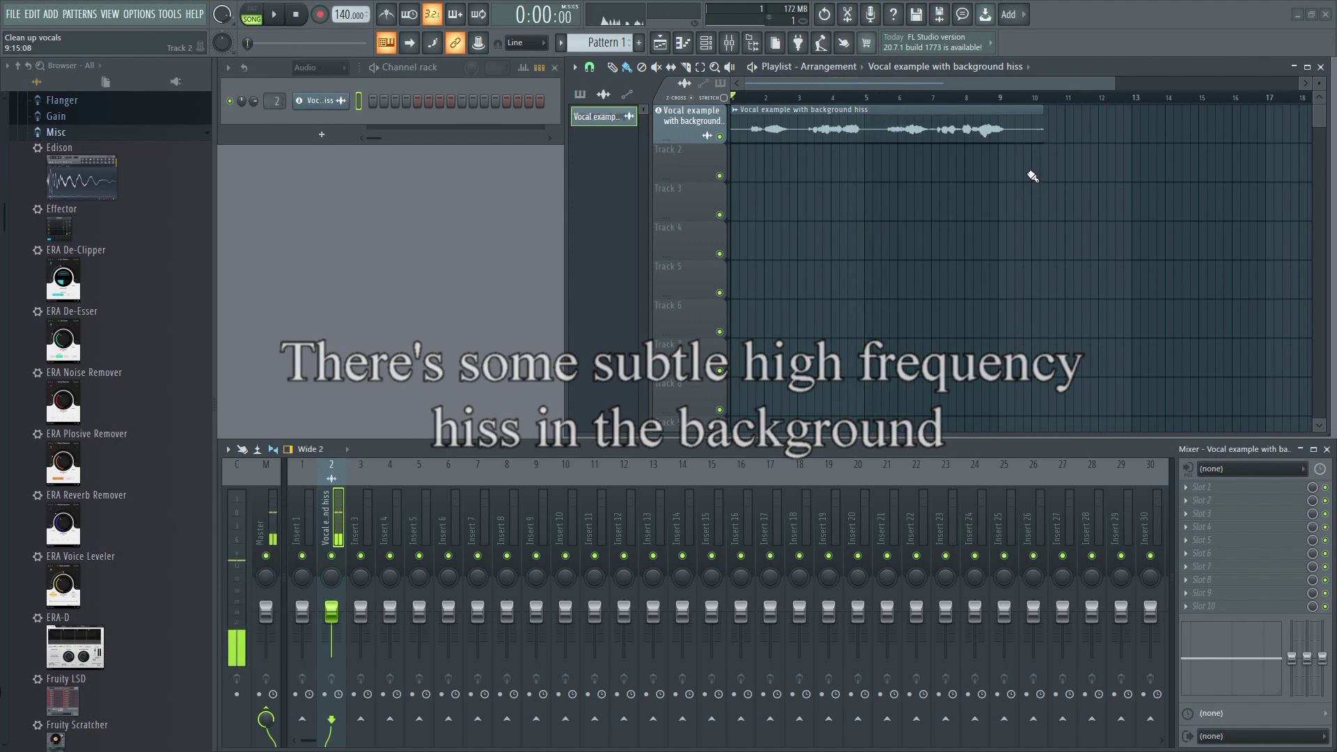
# - Load Fruity Limiter into the vocal insert's first slot and apply its Noise gate preset
pyautogui.click(1211, 491)
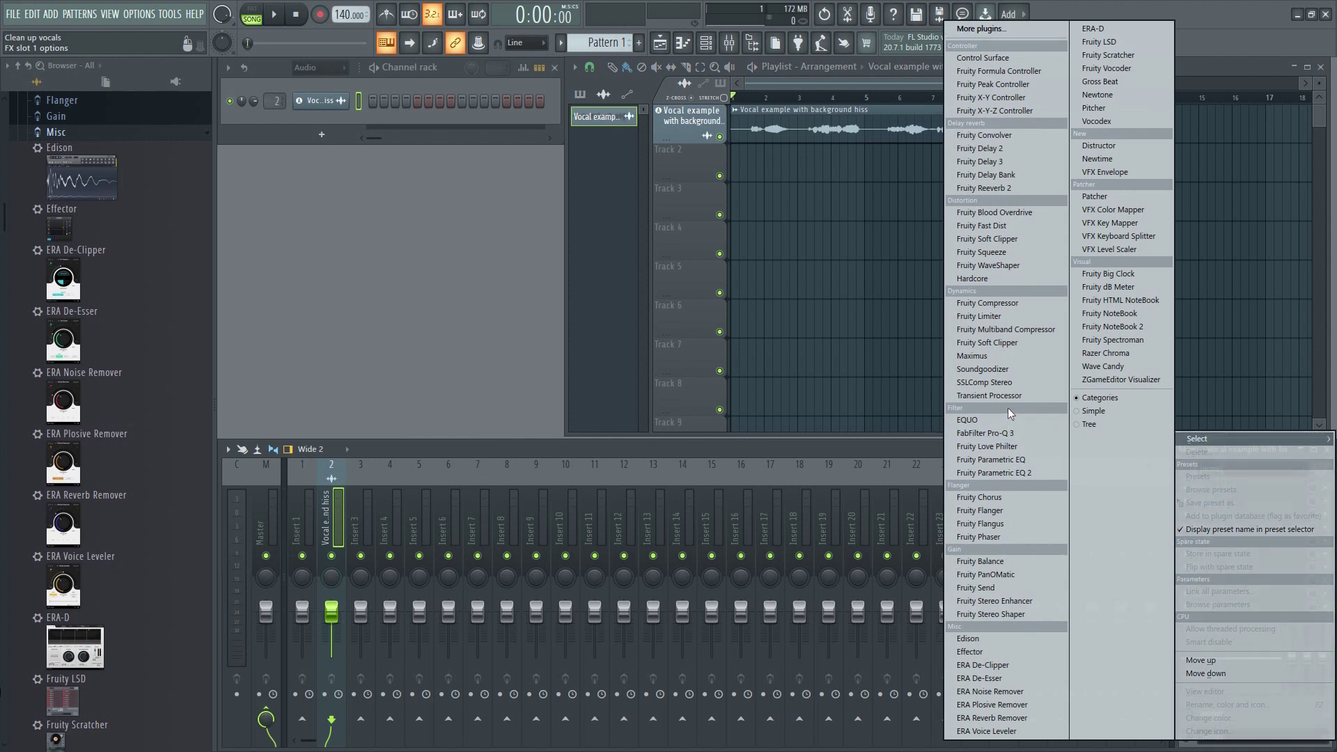
pyautogui.click(1001, 316)
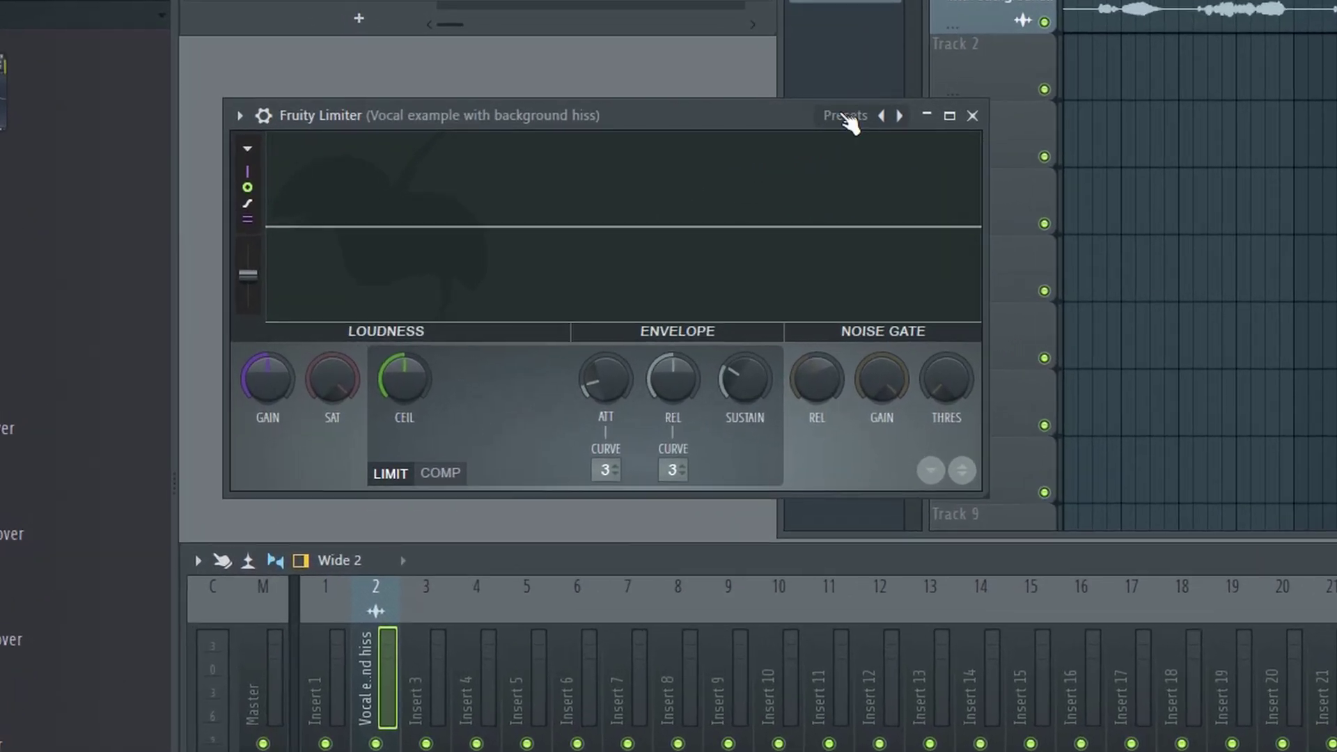
pyautogui.click(845, 116)
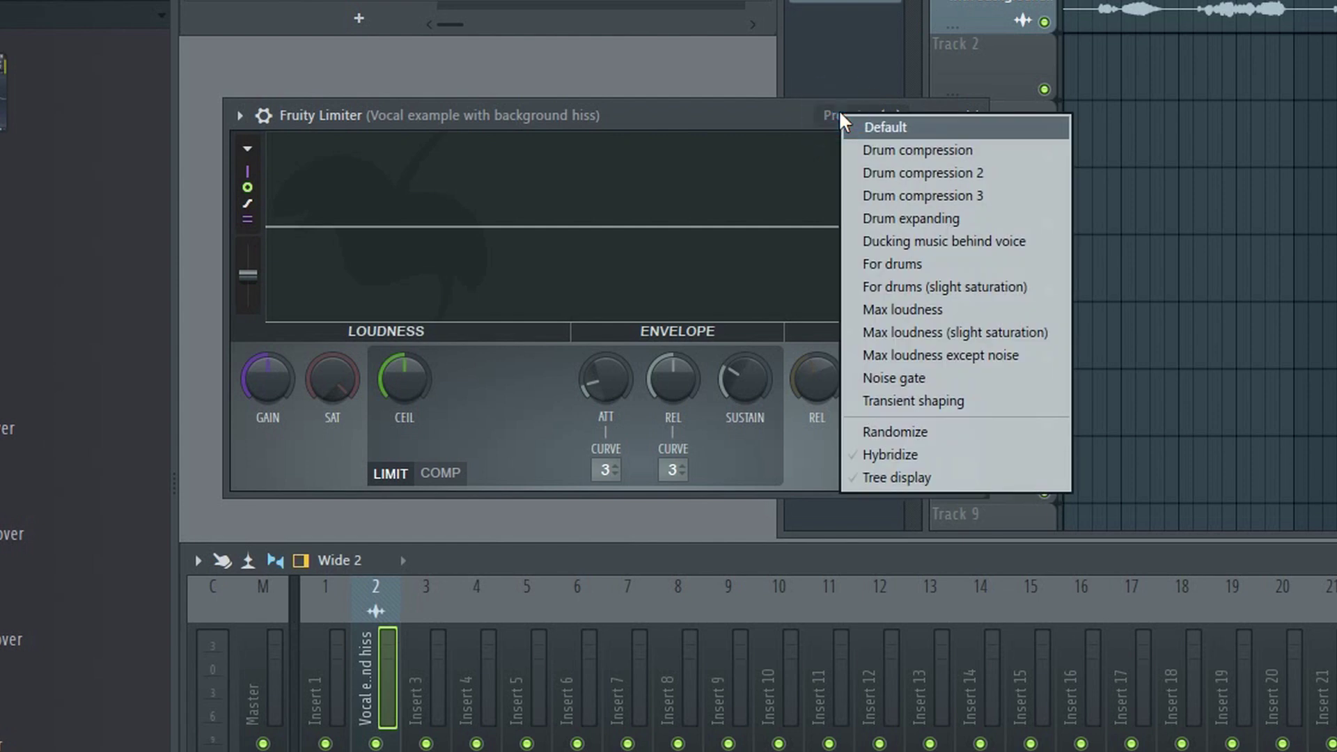
pyautogui.click(959, 376)
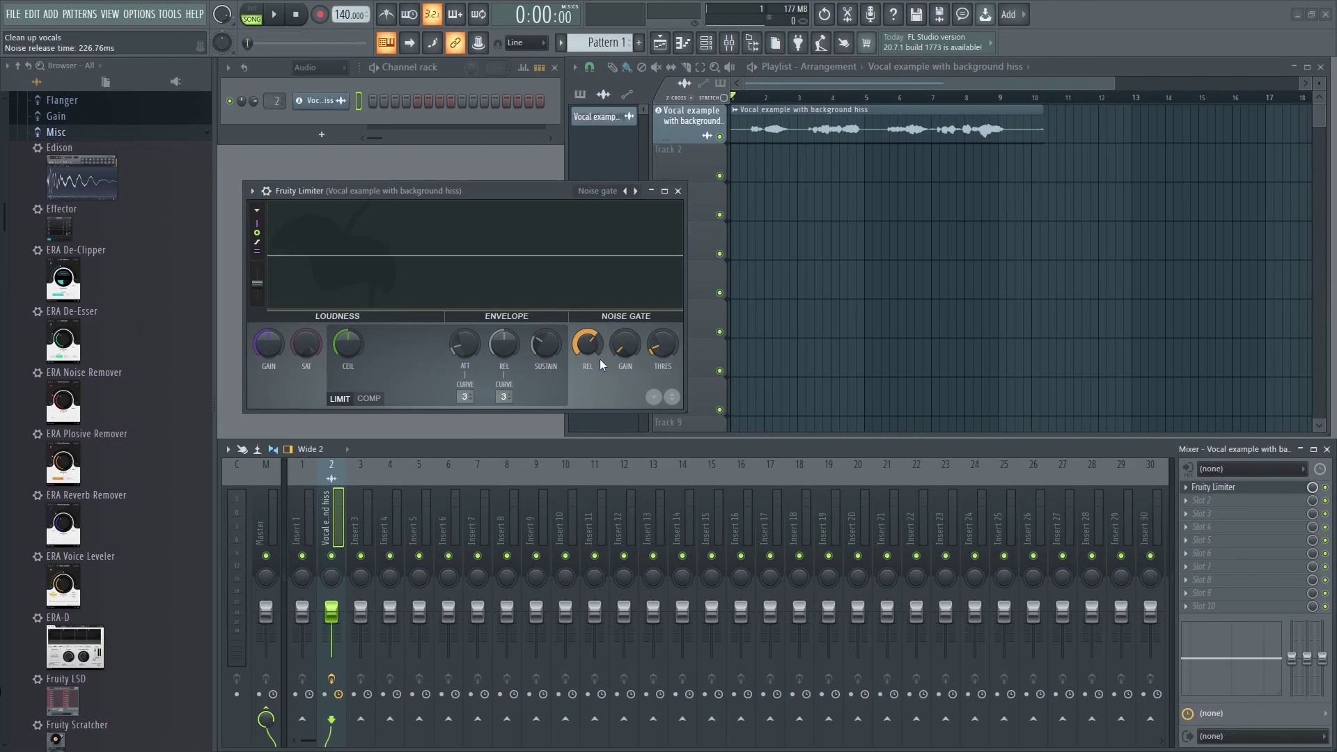
# - Listen to the gated vocal from the start, then replay its ending from bar 9
pyautogui.press('space')
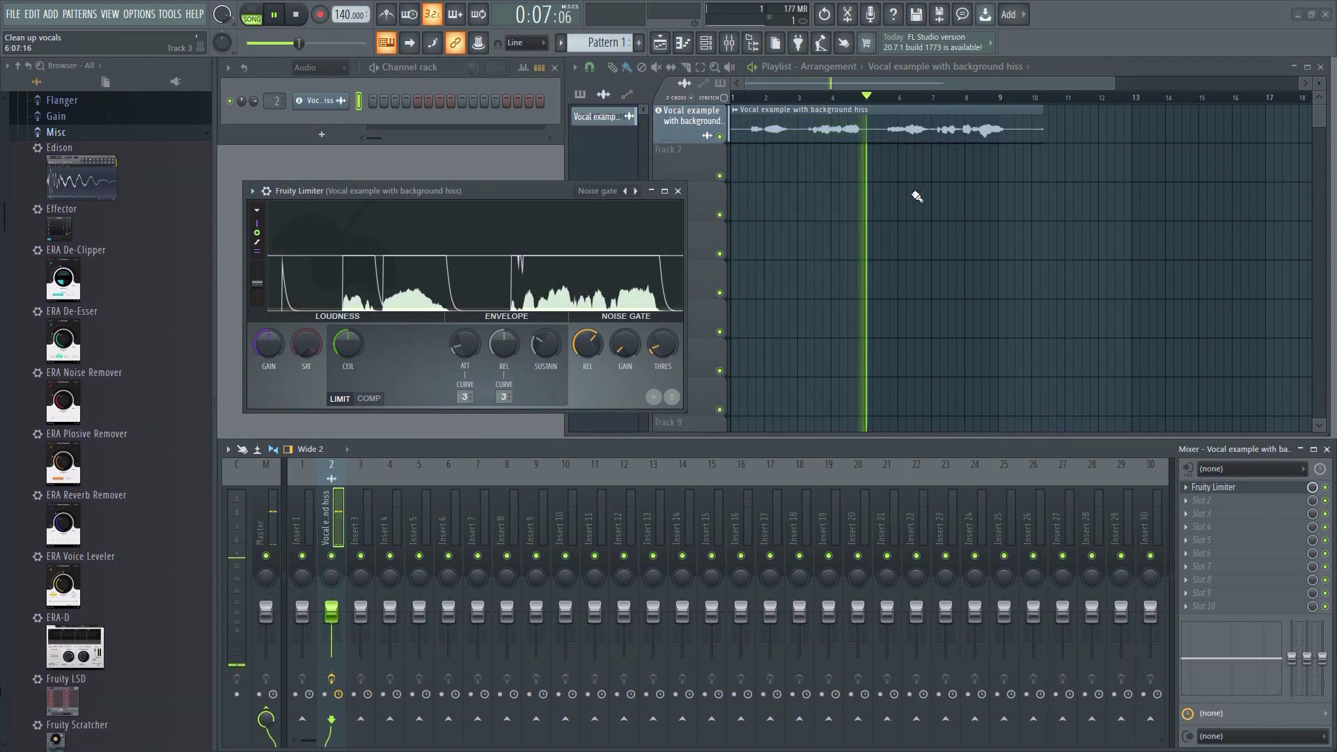
pyautogui.press('space')
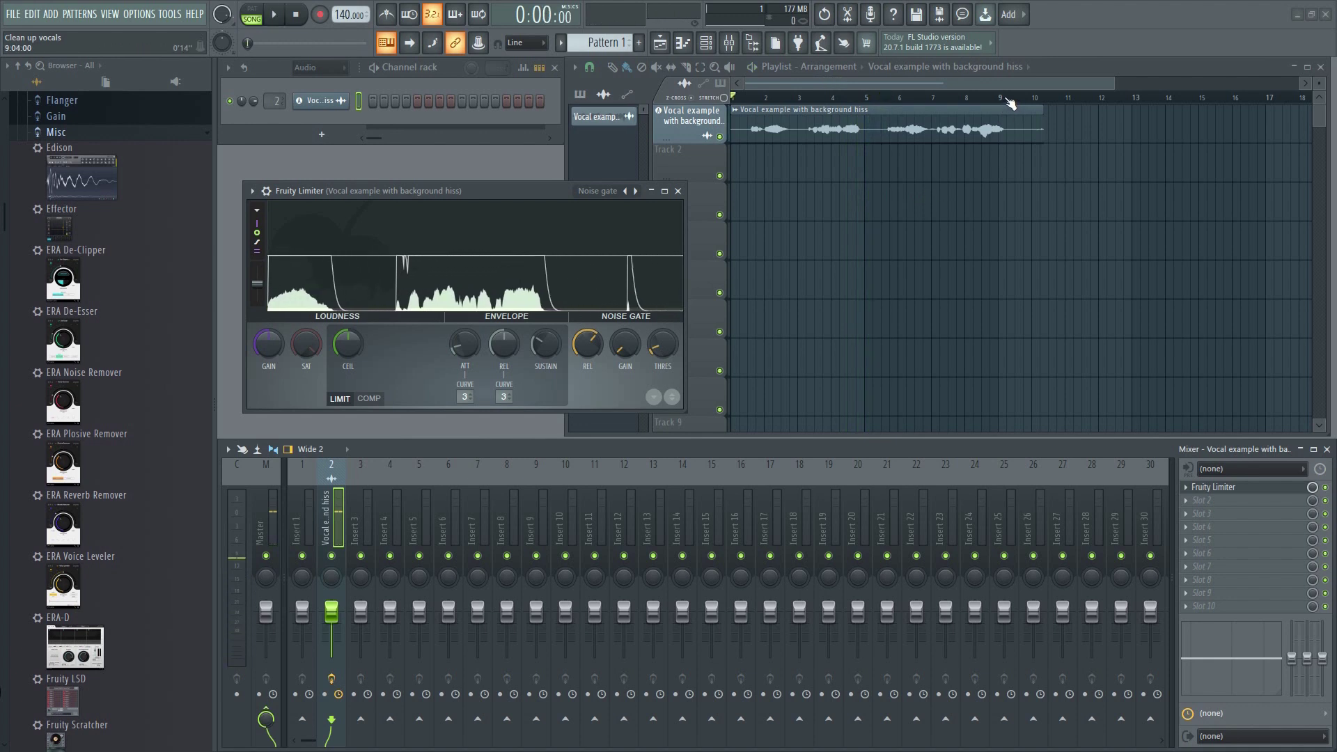
pyautogui.click(1006, 99)
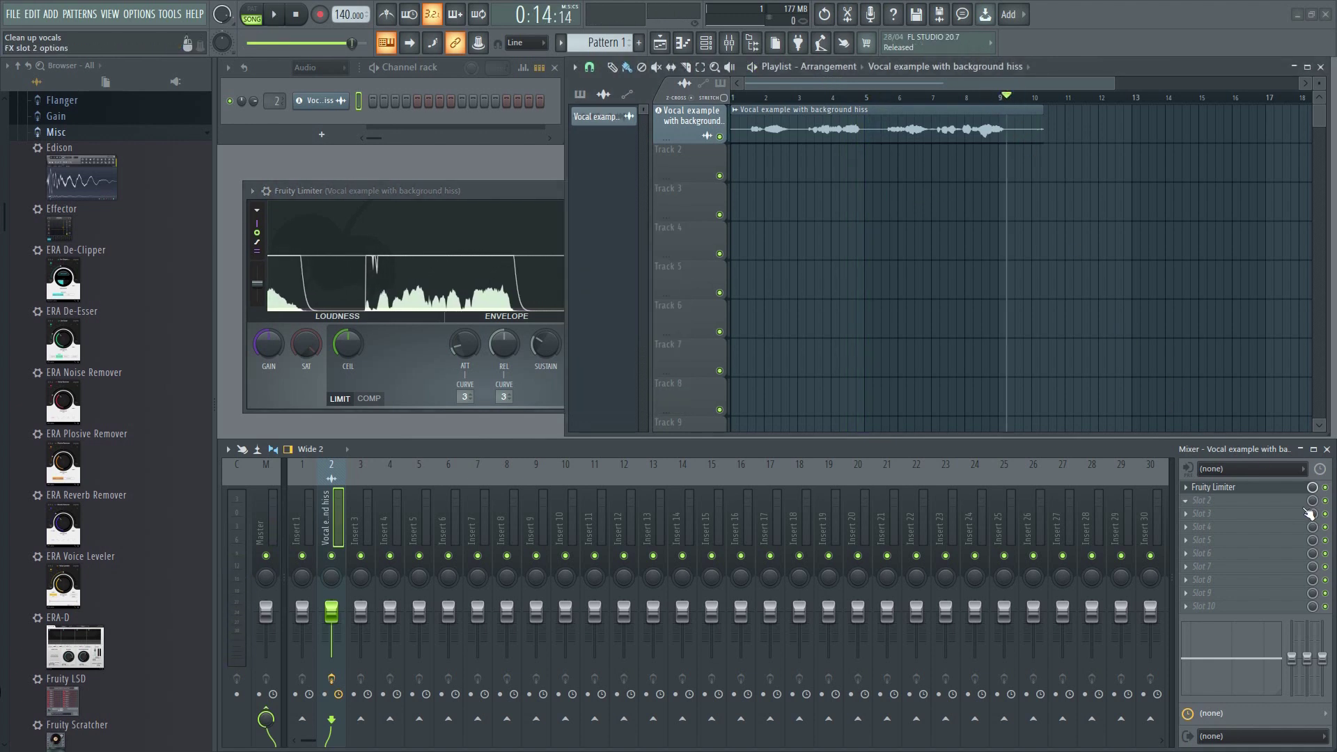
pyautogui.press('space')
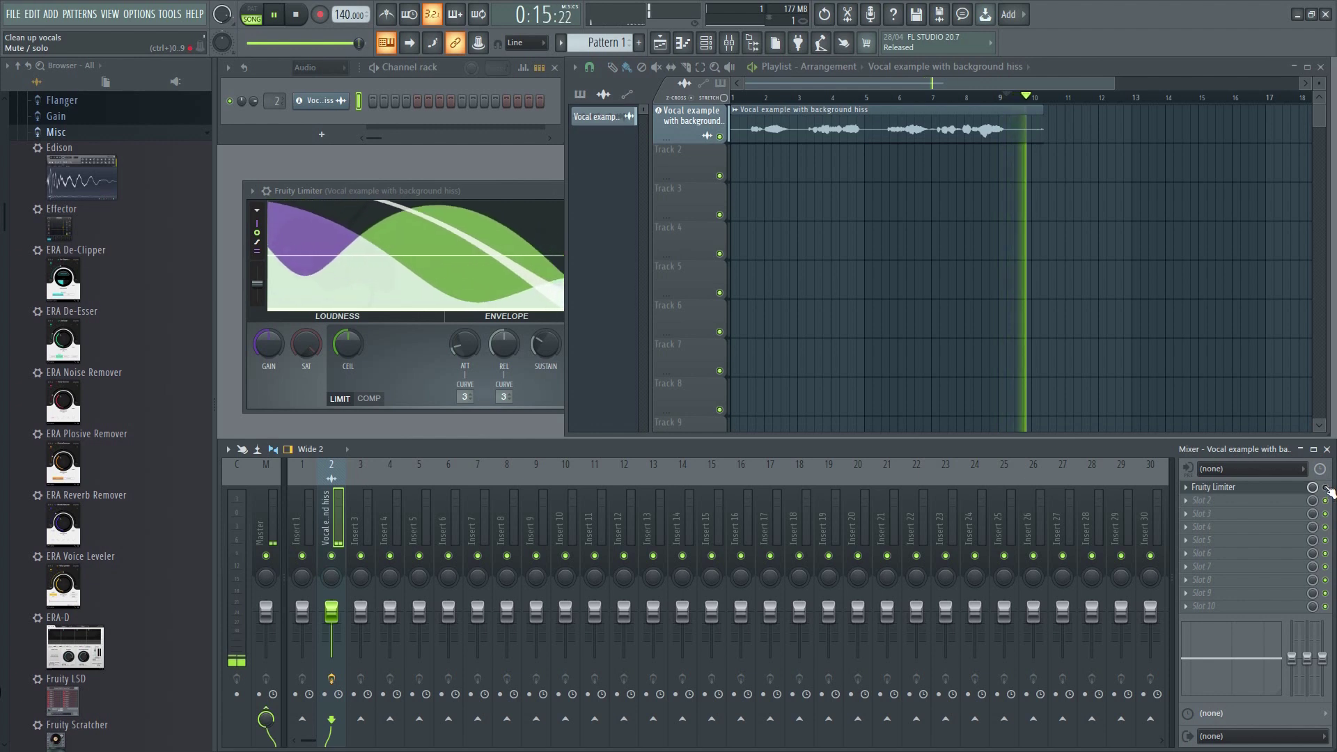
pyautogui.press('space')
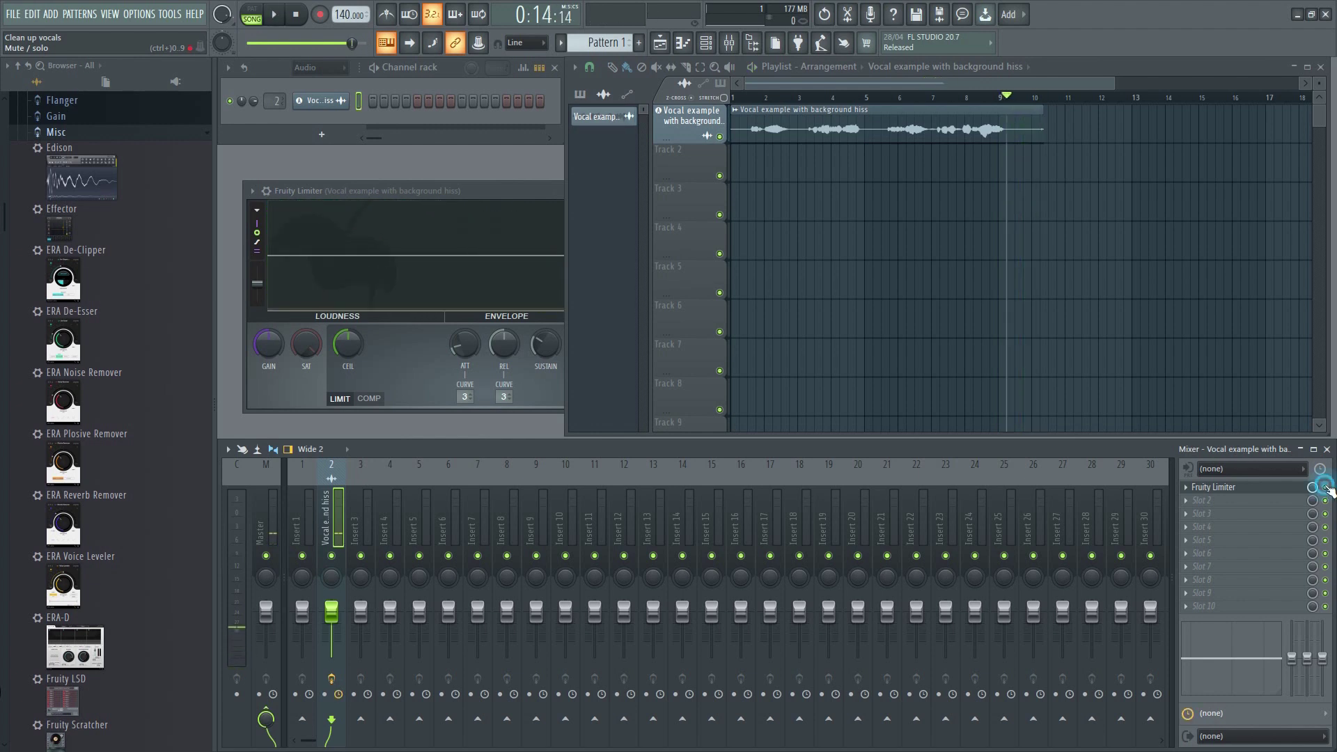
pyautogui.press('space')
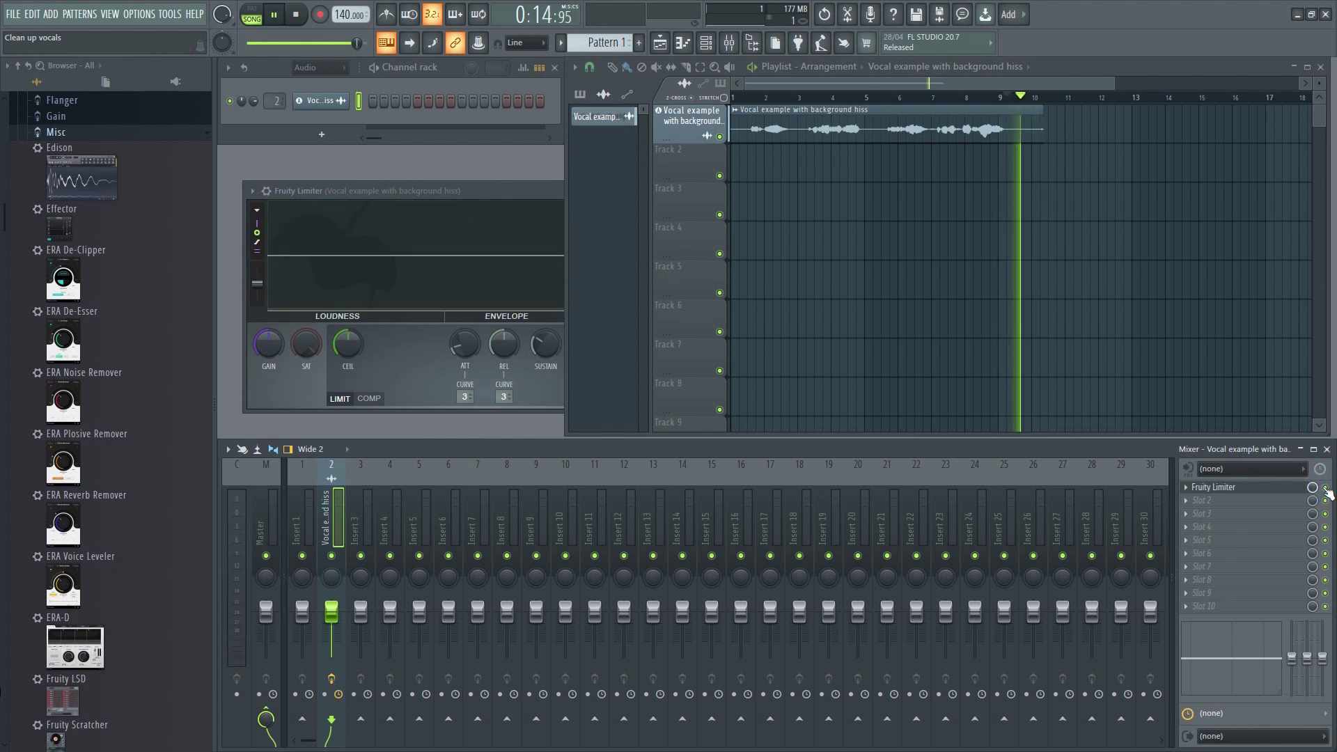
pyautogui.press('space')
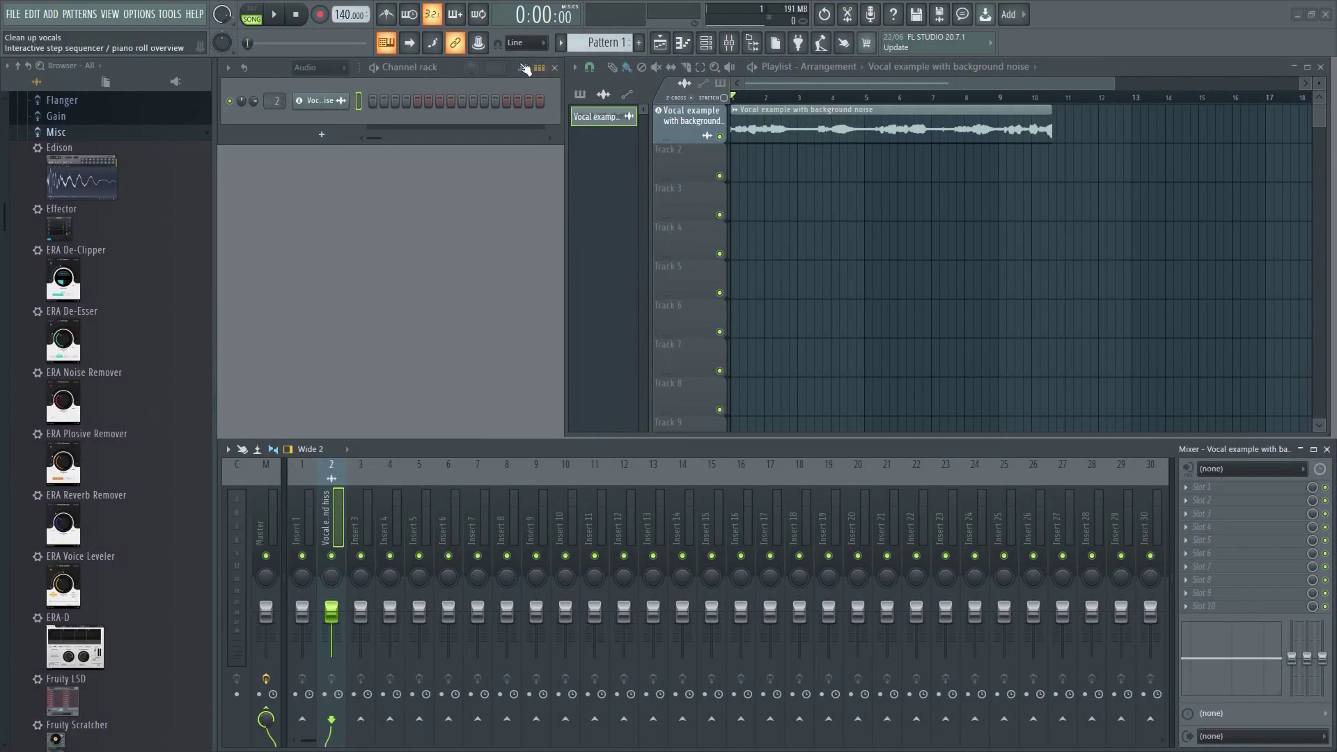
# - Play the untreated background-noise vocal through, then stop it
pyautogui.press('space')
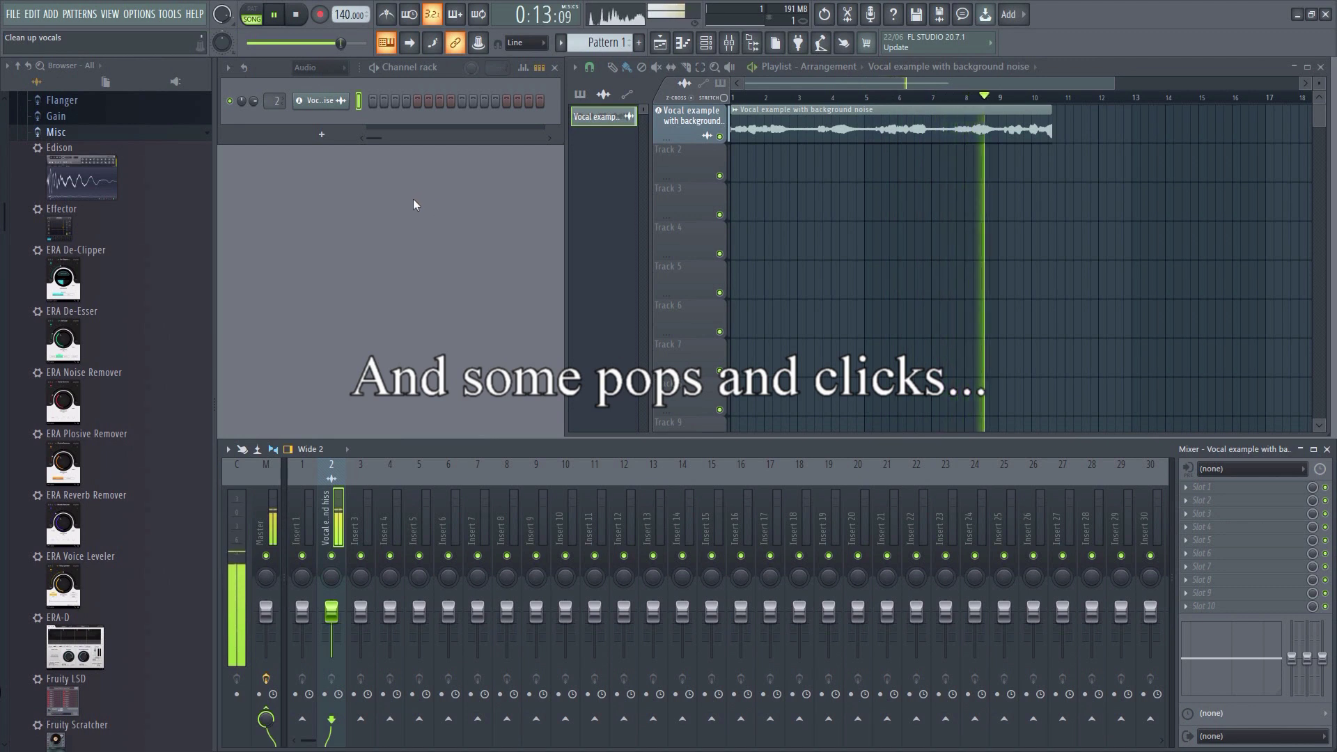
pyautogui.click(297, 15)
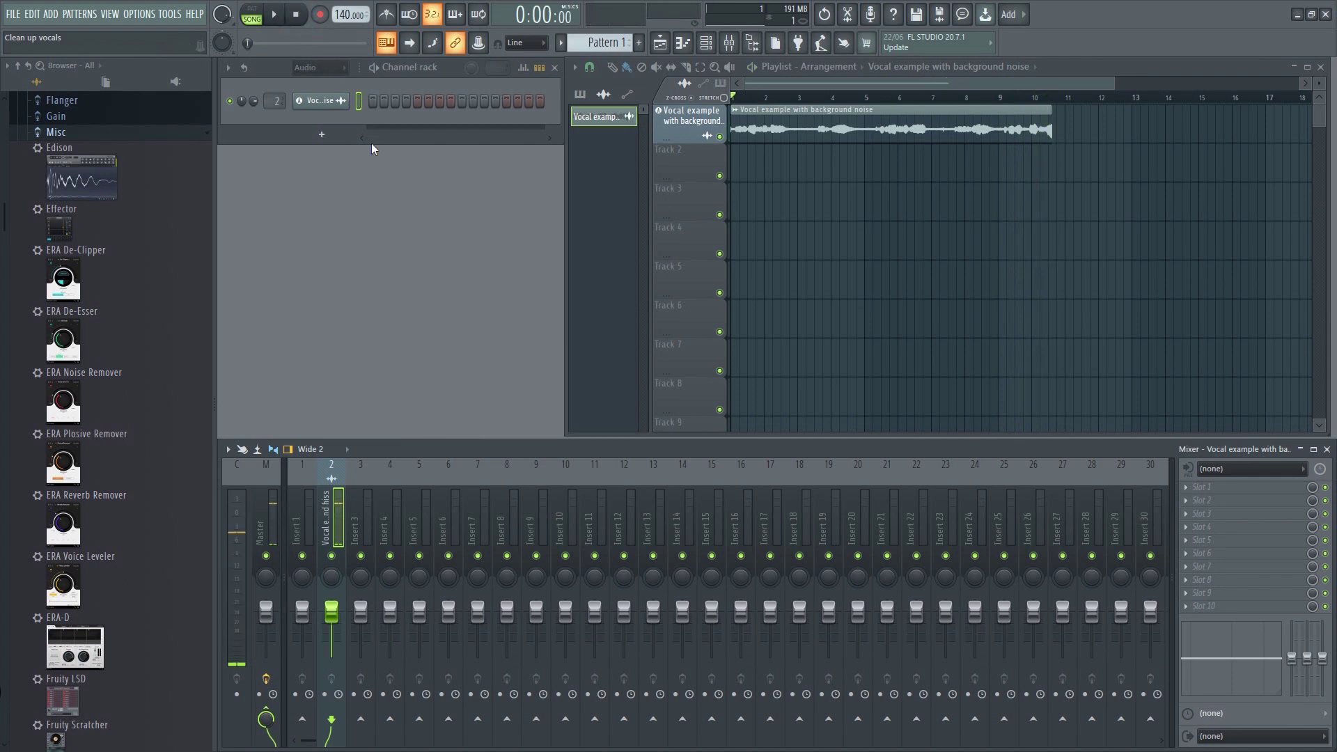
# - Open the vocal clip's sample in Edison from its clip options and channel settings
pyautogui.click(741, 115)
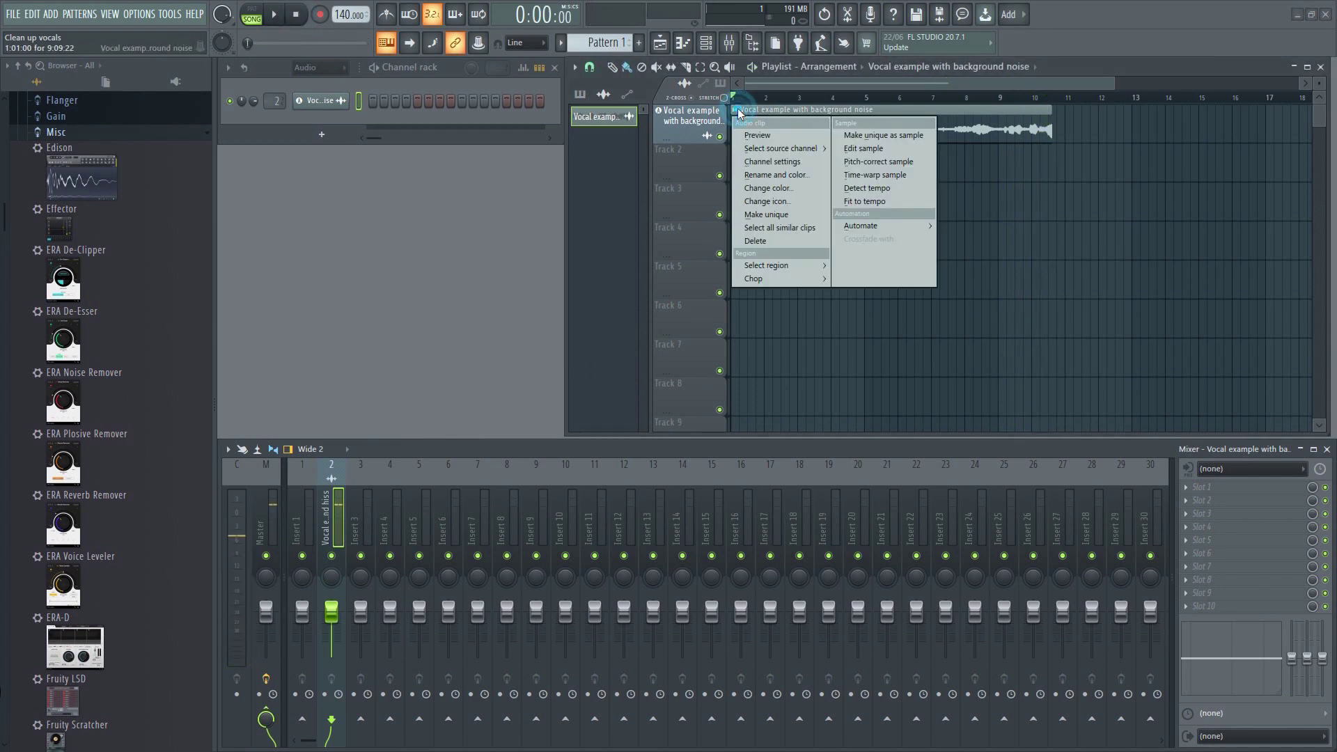
pyautogui.click(885, 151)
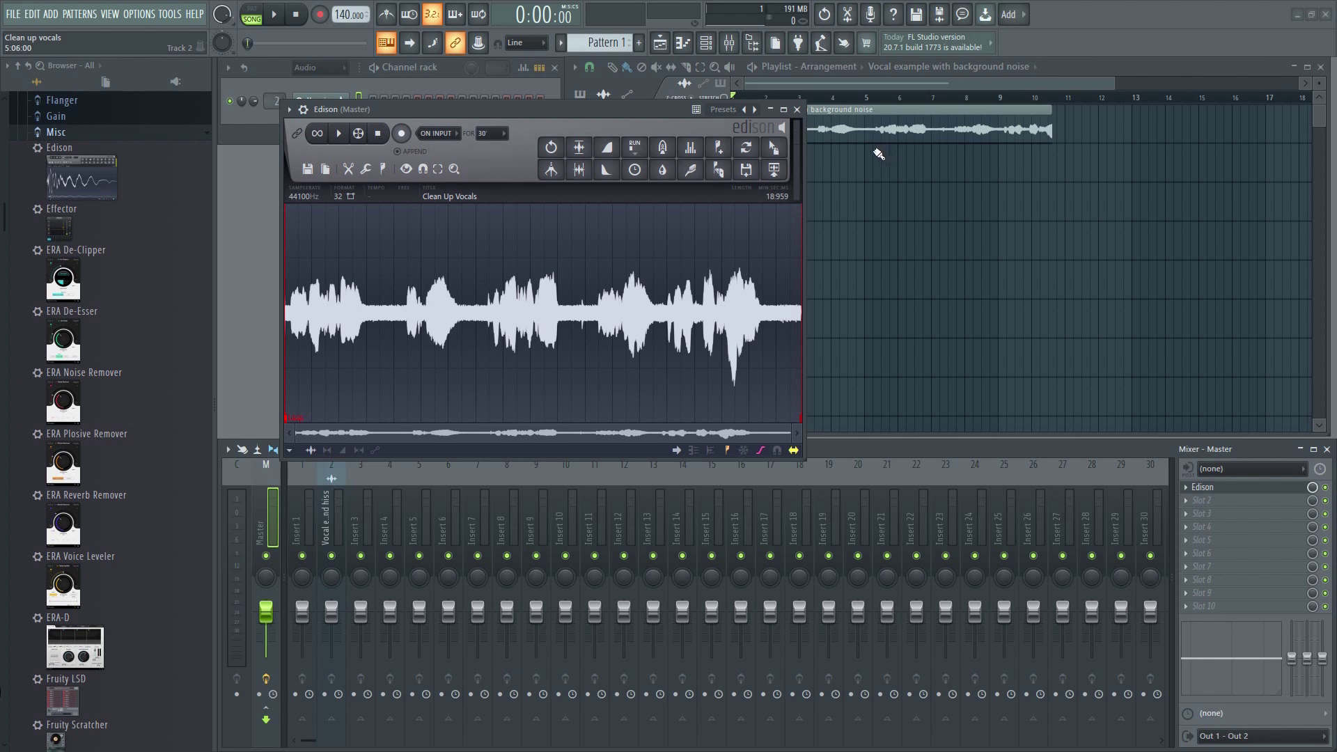
pyautogui.click(799, 111)
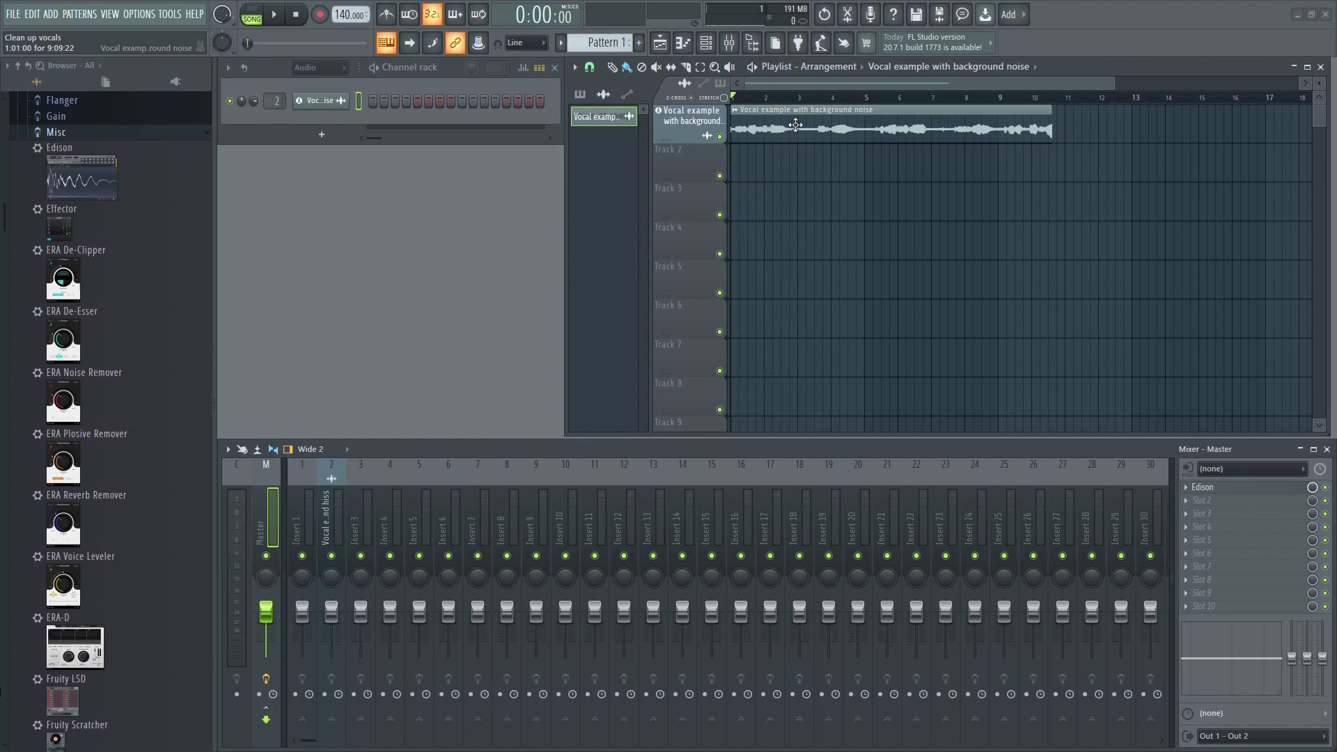
pyautogui.click(329, 103)
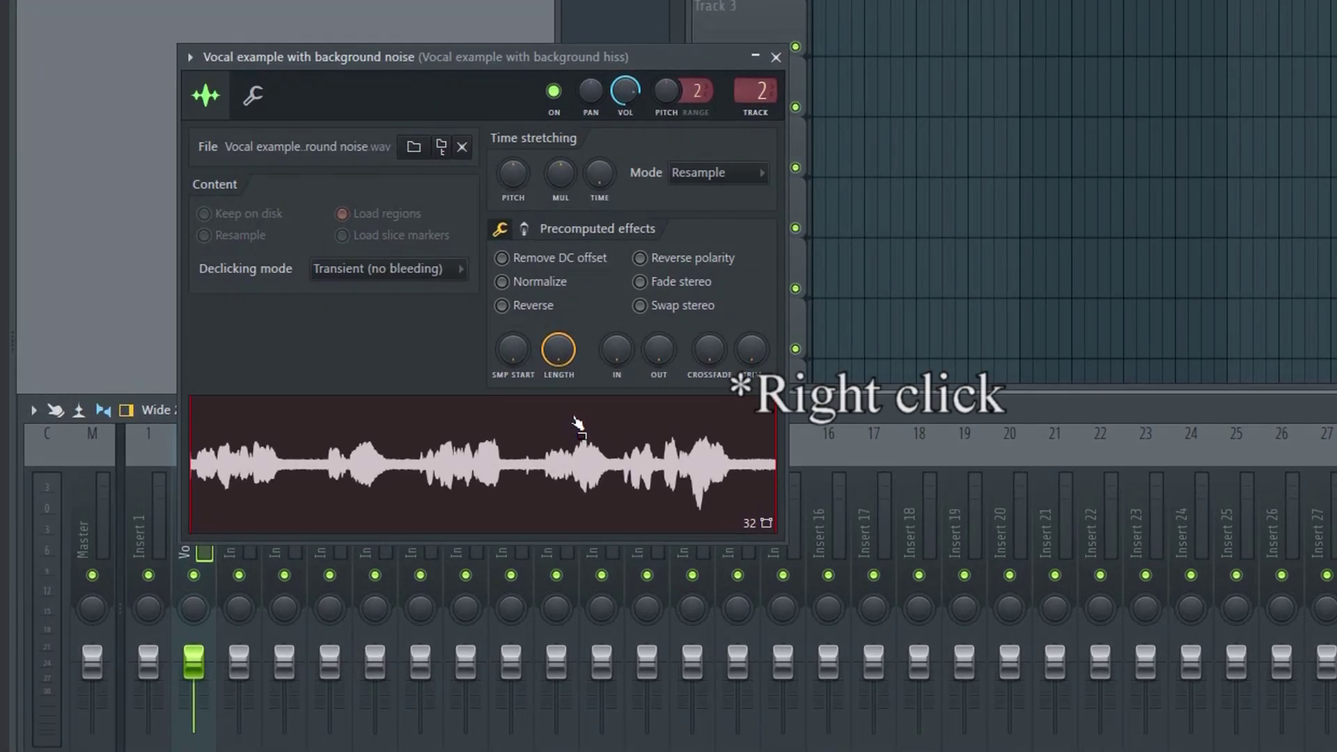
pyautogui.rightClick(578, 457)
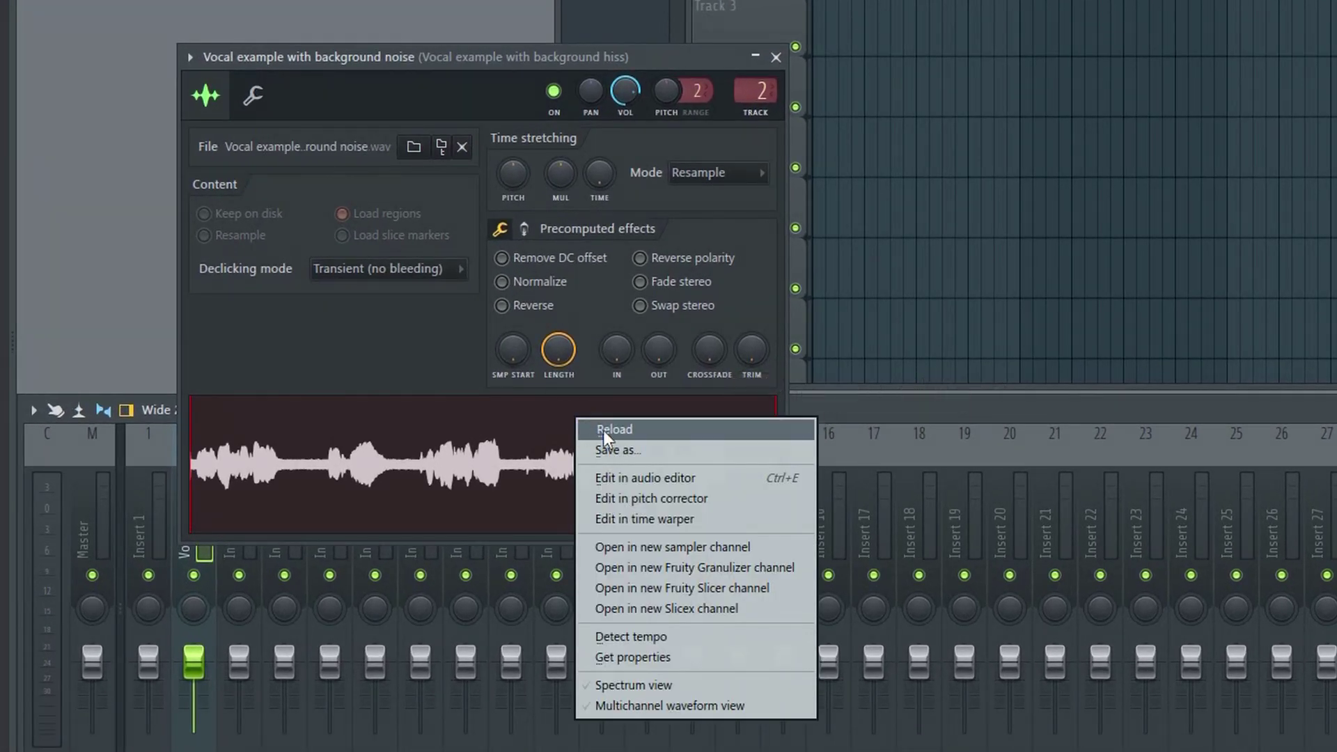
pyautogui.click(713, 477)
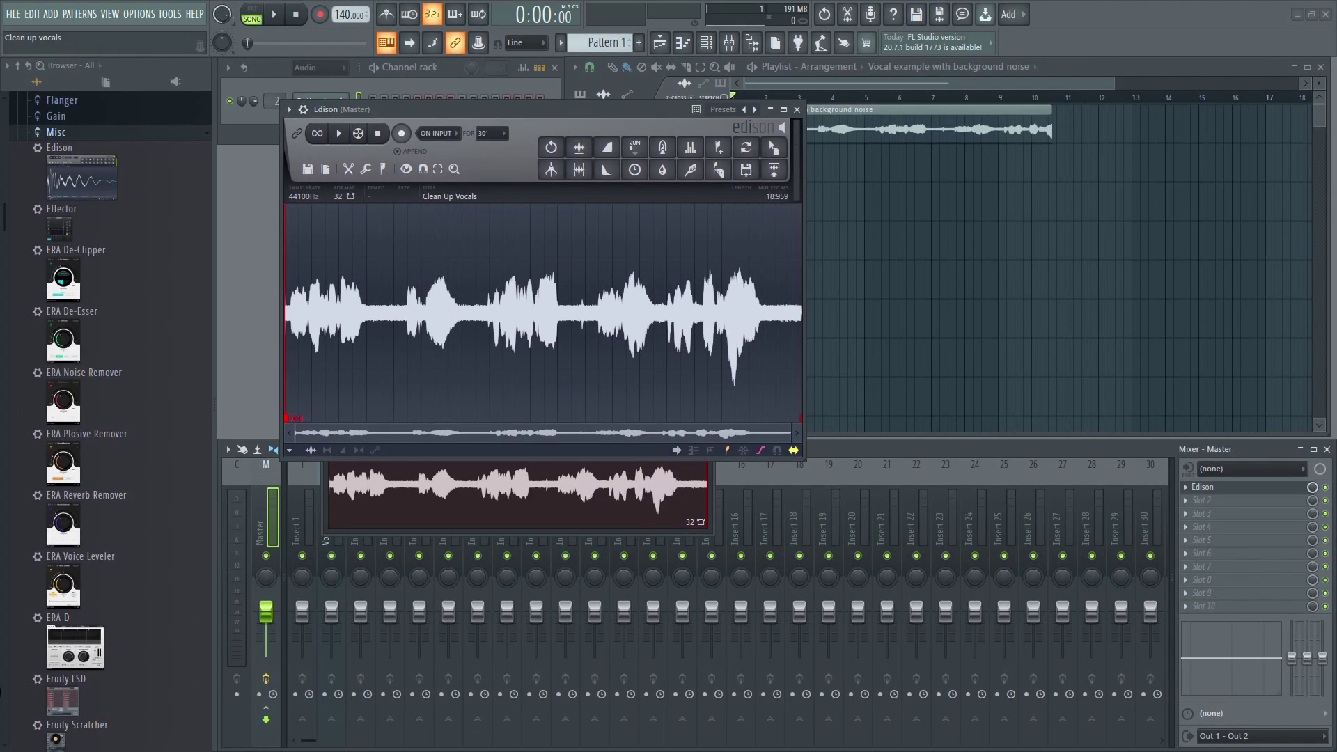
# - Drag the background-noise WAV from the Vocal folder into Edison, close Explorer, and move Edison aside
pyautogui.hotkey('alt', 'Tab')
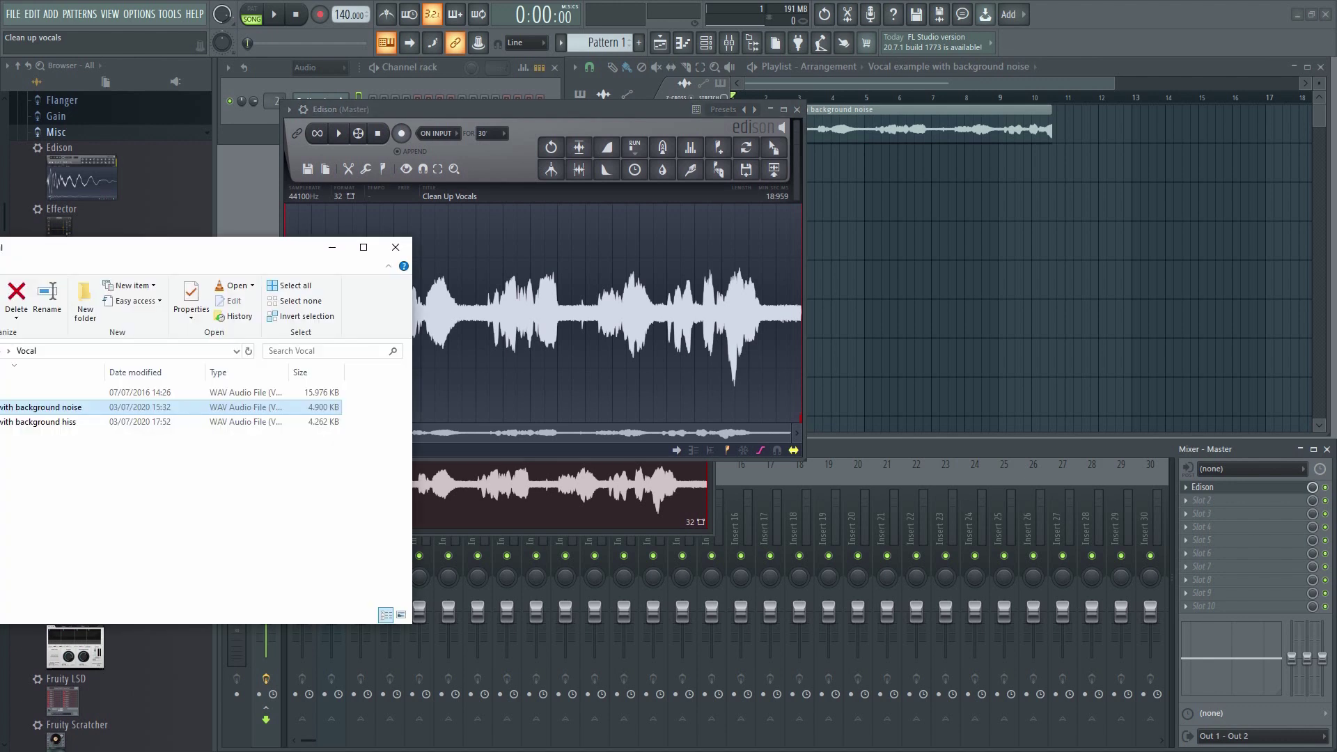
pyautogui.moveTo(108, 259); pyautogui.dragTo(728, 365)
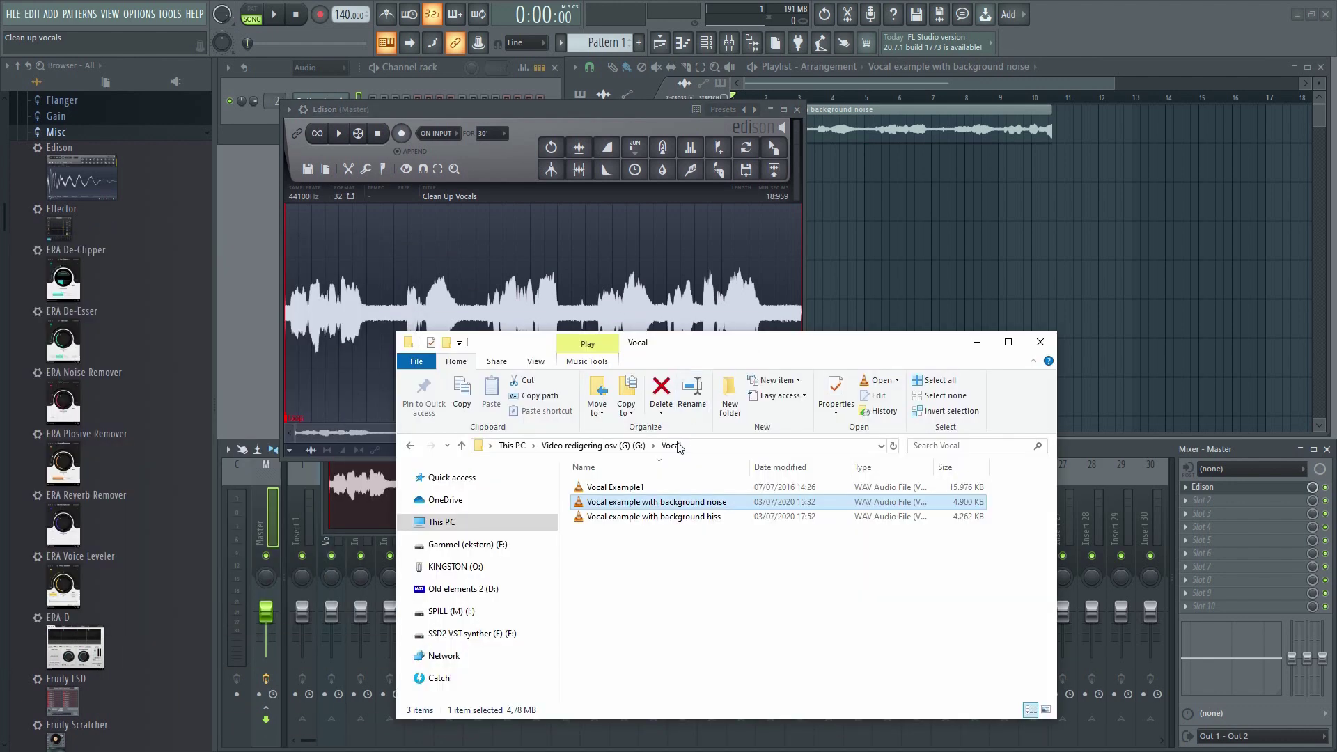
pyautogui.moveTo(695, 509); pyautogui.dragTo(469, 256)
pyautogui.click(1046, 346)
pyautogui.moveTo(591, 110); pyautogui.dragTo(1069, 144)
# - Close the channel settings, reposition Edison, and listen to the loaded vocal
pyautogui.click(707, 222)
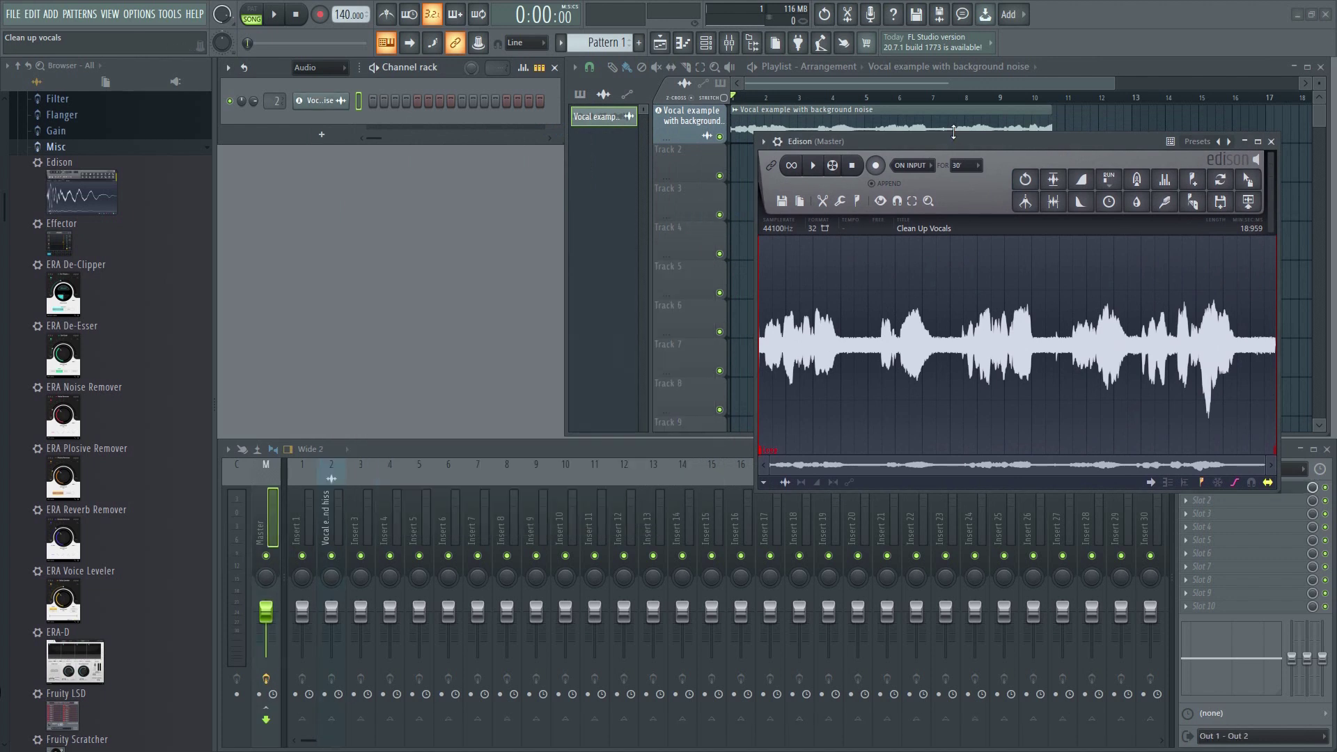
pyautogui.moveTo(950, 145); pyautogui.dragTo(445, 131)
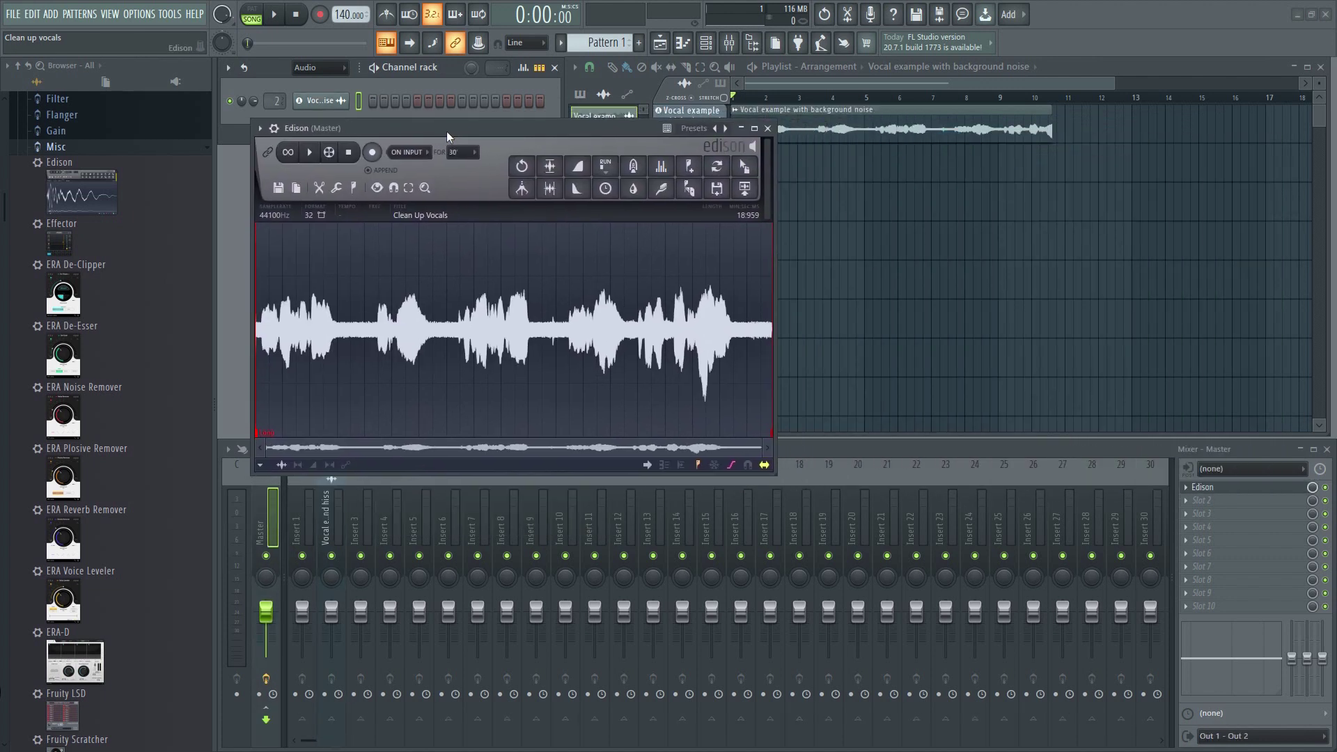
pyautogui.click(310, 152)
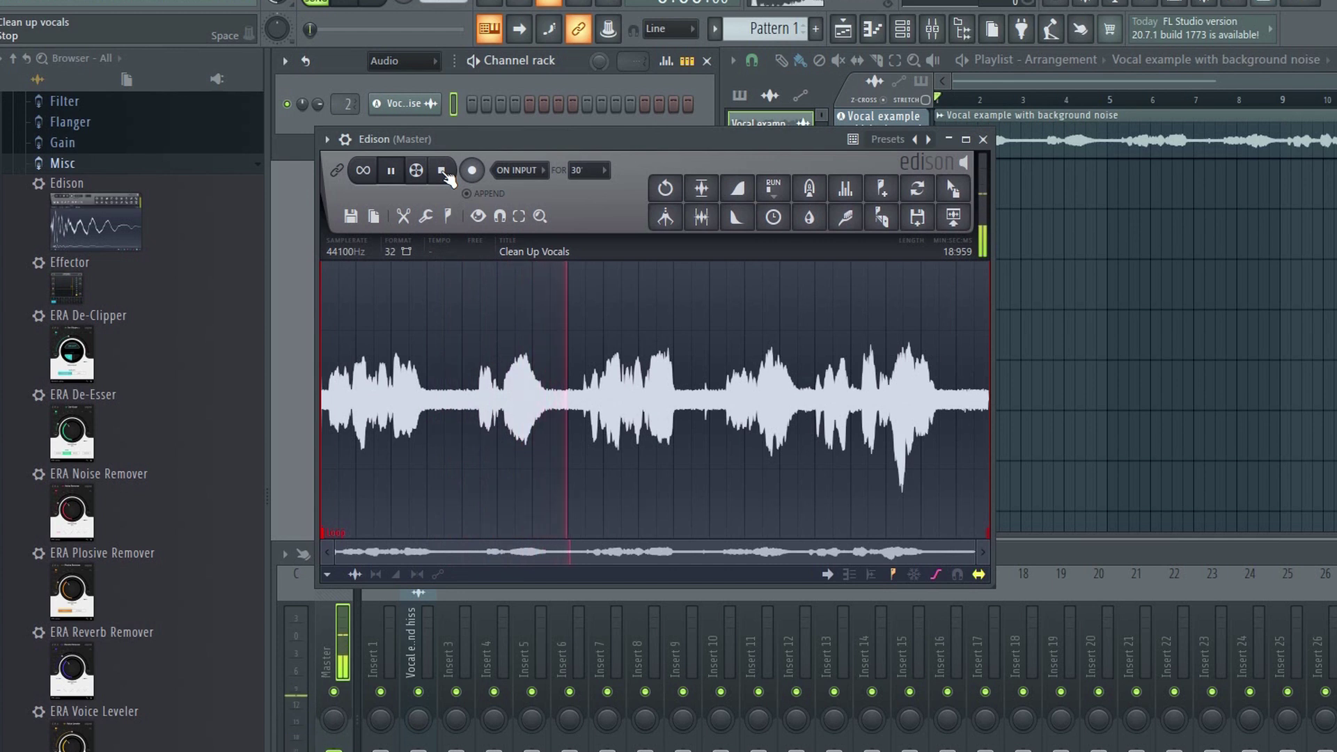
pyautogui.click(443, 172)
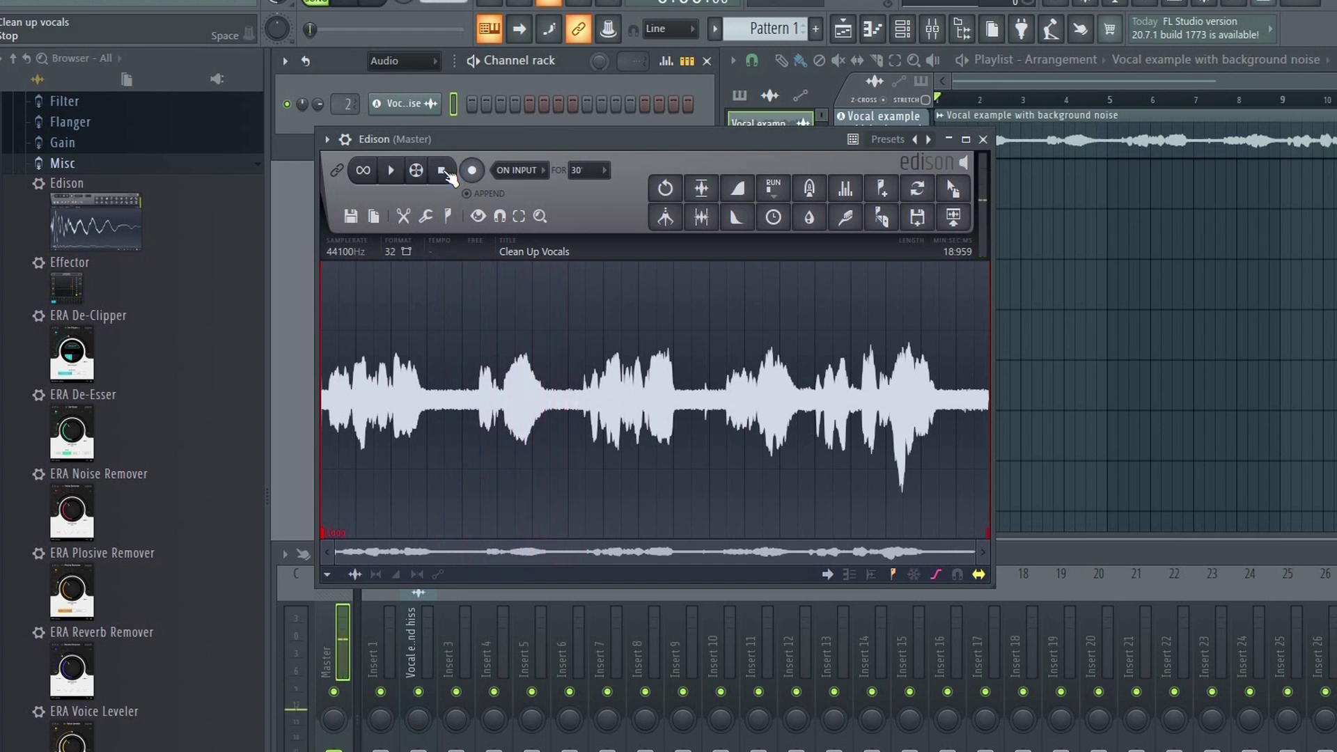
# - Capture a noise profile from the 3:185–4:332 stretch, then open the Denoise settings
pyautogui.moveTo(433, 369); pyautogui.dragTo(476, 379)
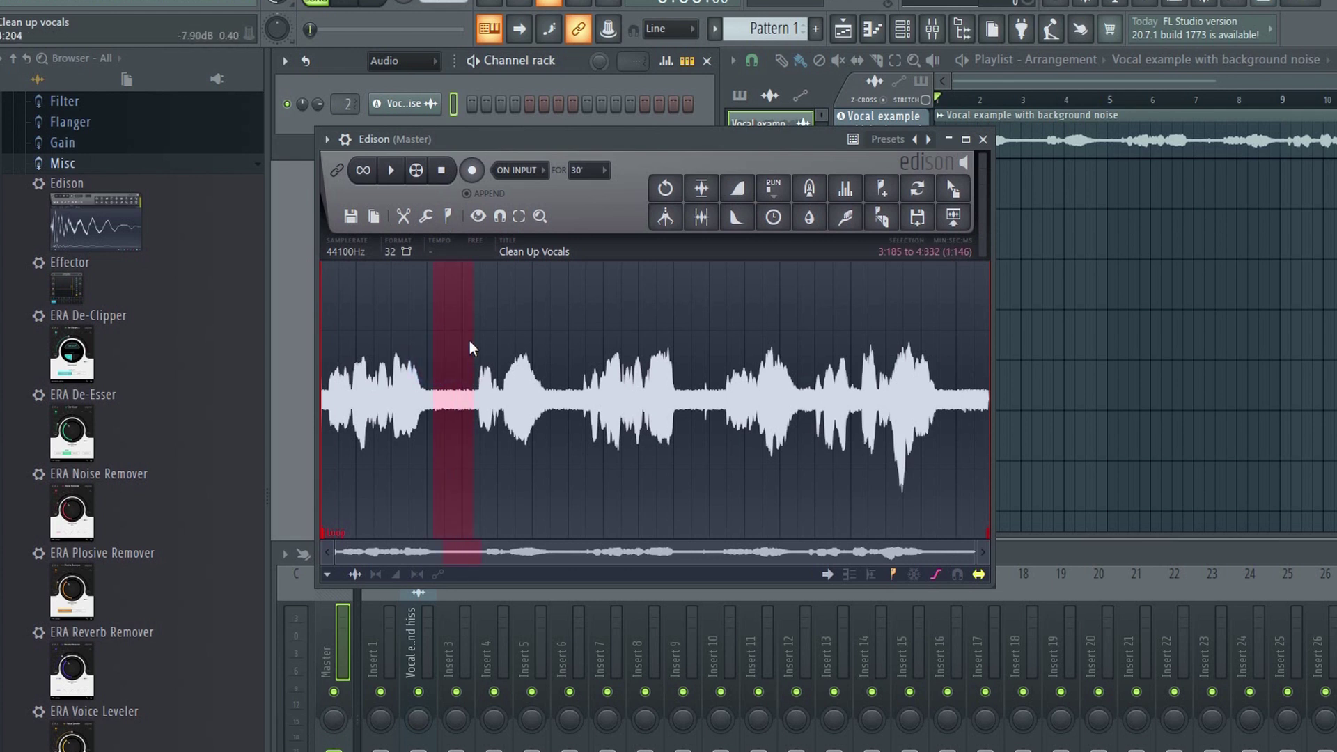
pyautogui.click(391, 170)
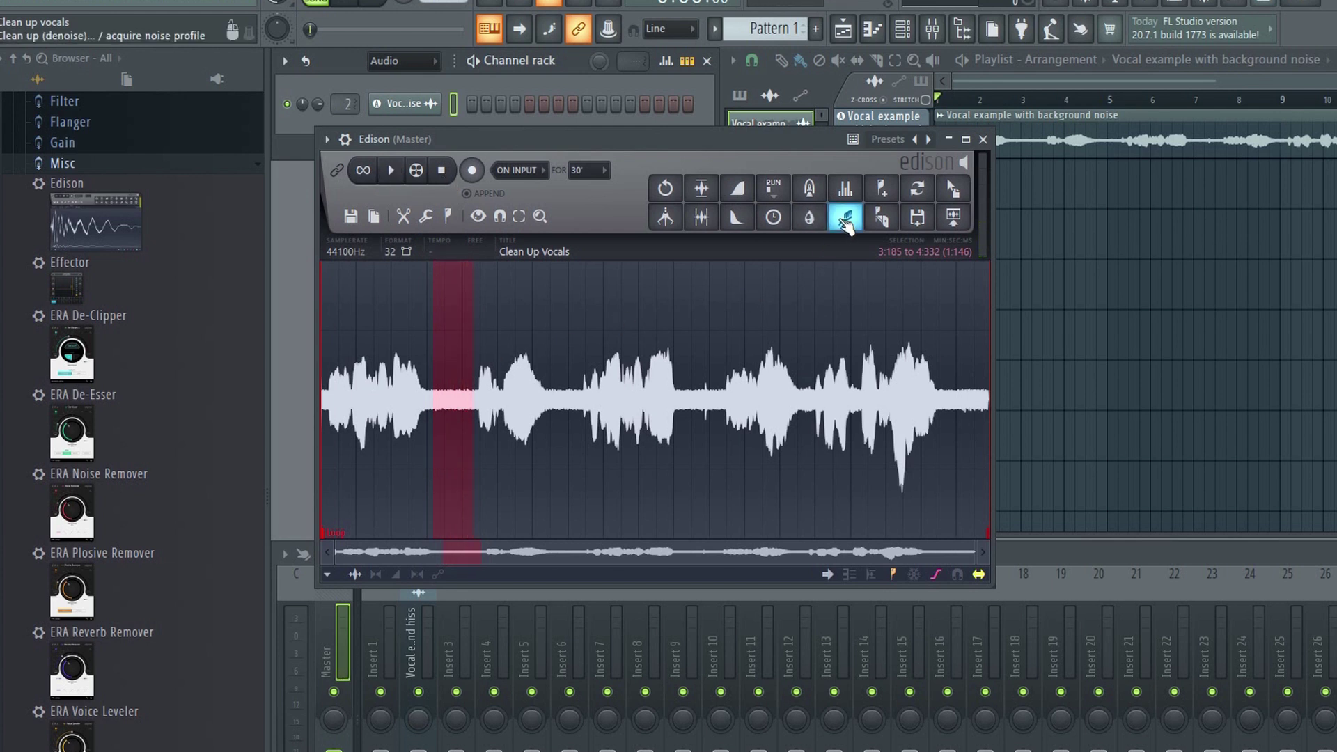
pyautogui.rightClick(846, 219)
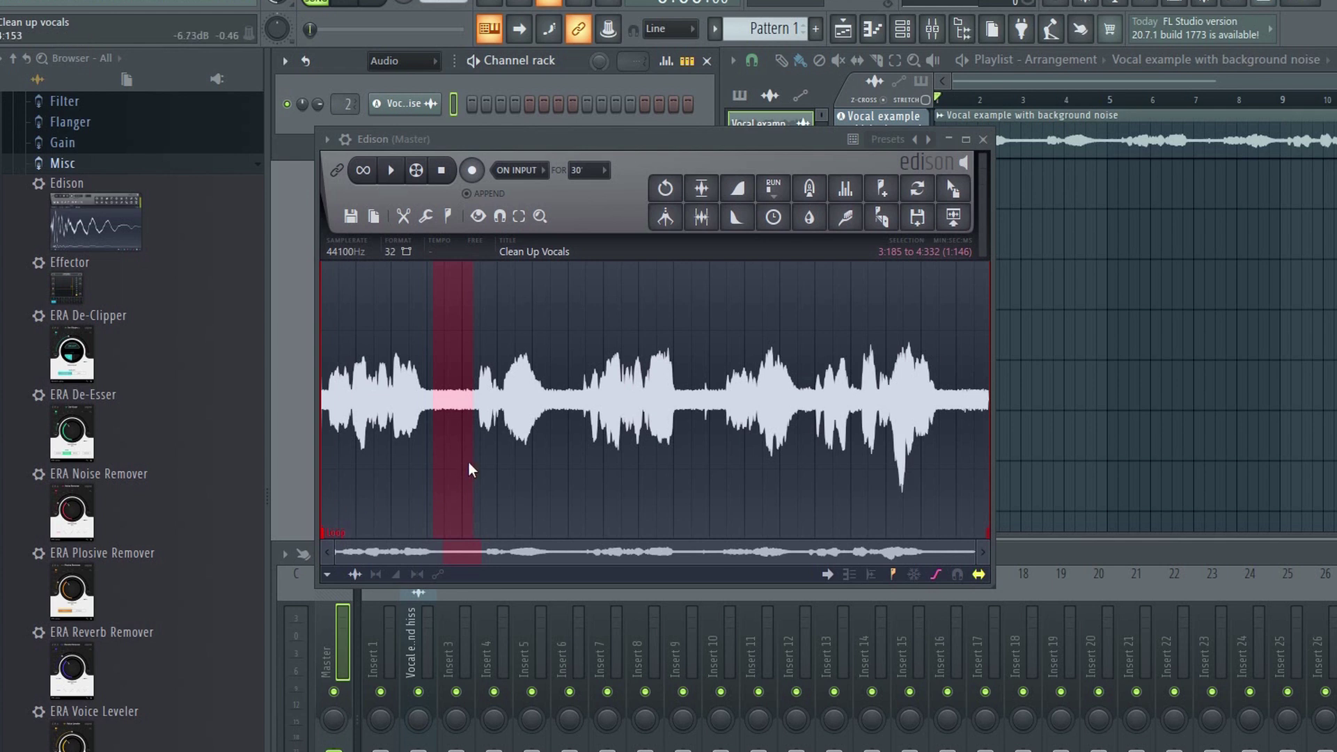
pyautogui.moveTo(471, 401); pyautogui.dragTo(529, 410)
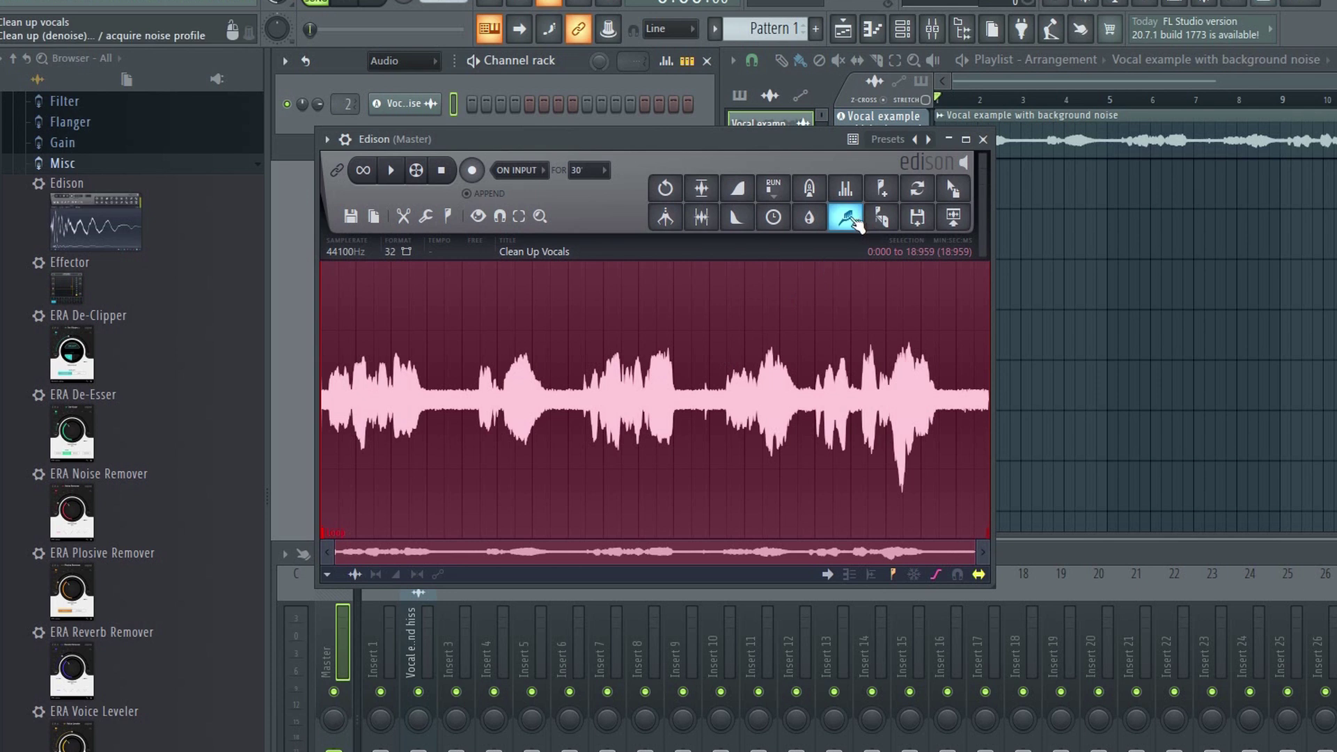
pyautogui.click(849, 220)
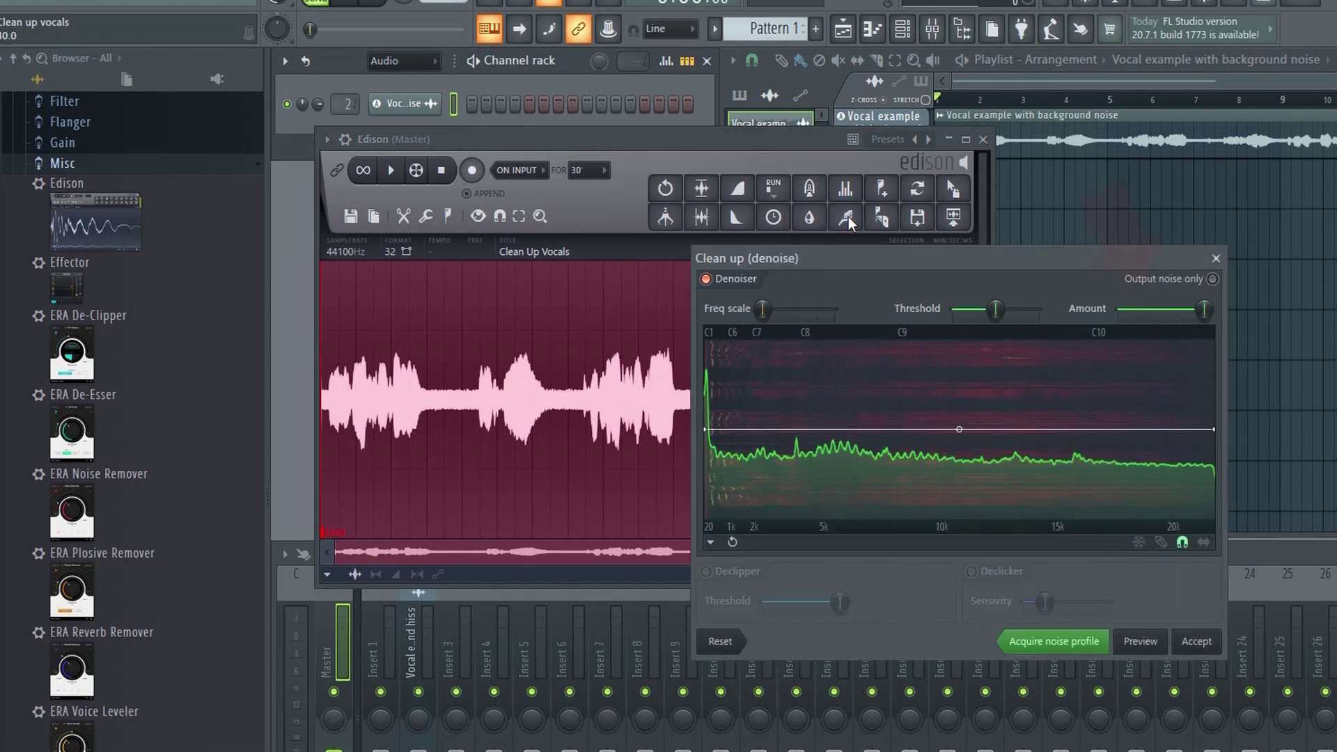
# - Lower the denoise Amount slightly, preview with noise-only output, accept, and play the cleaned vocal
pyautogui.moveTo(1209, 312); pyautogui.dragTo(1200, 310)
pyautogui.click(1150, 646)
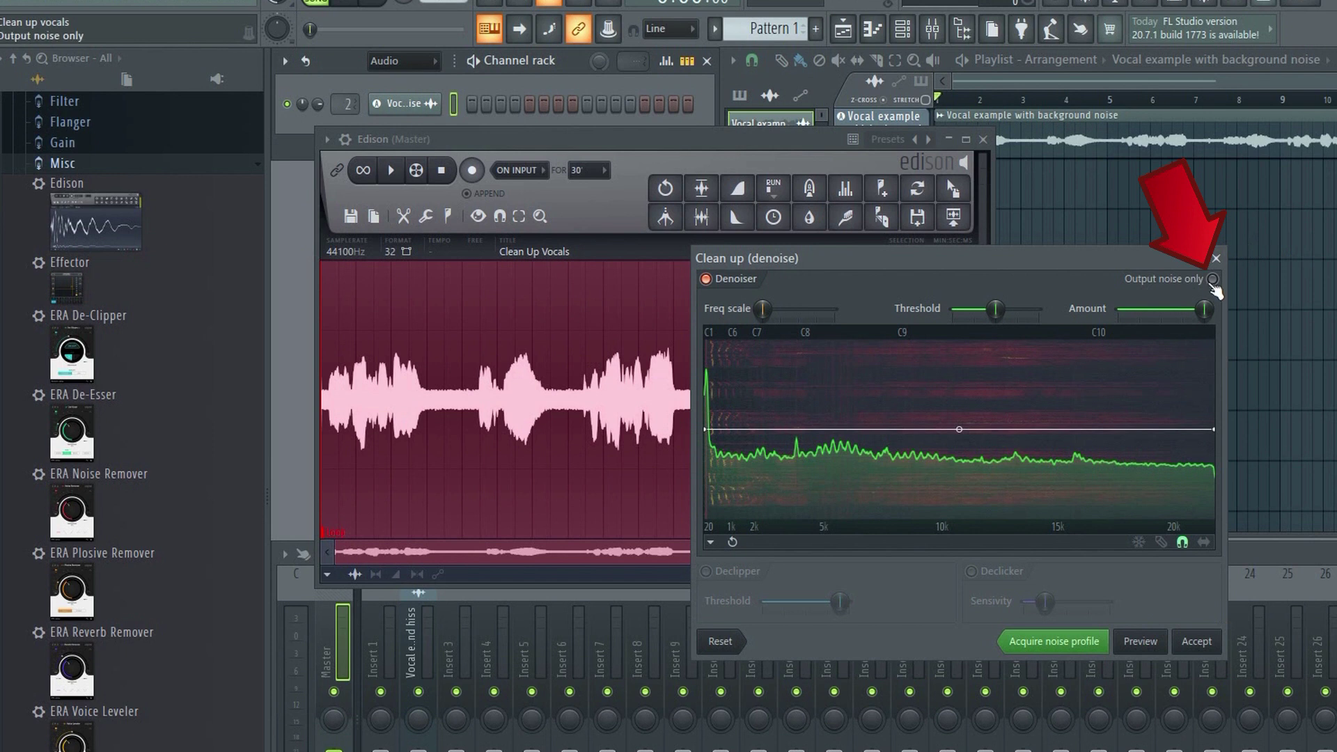
pyautogui.click(1213, 280)
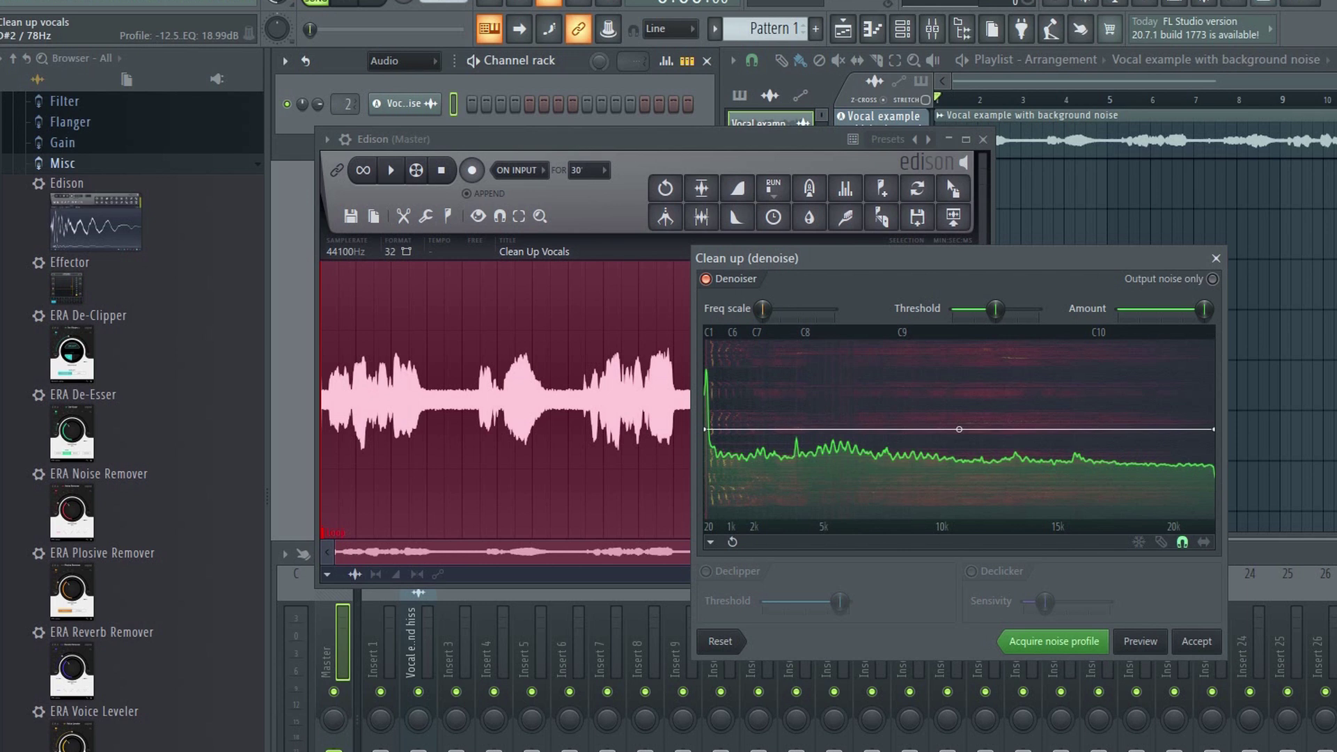
pyautogui.click(1198, 645)
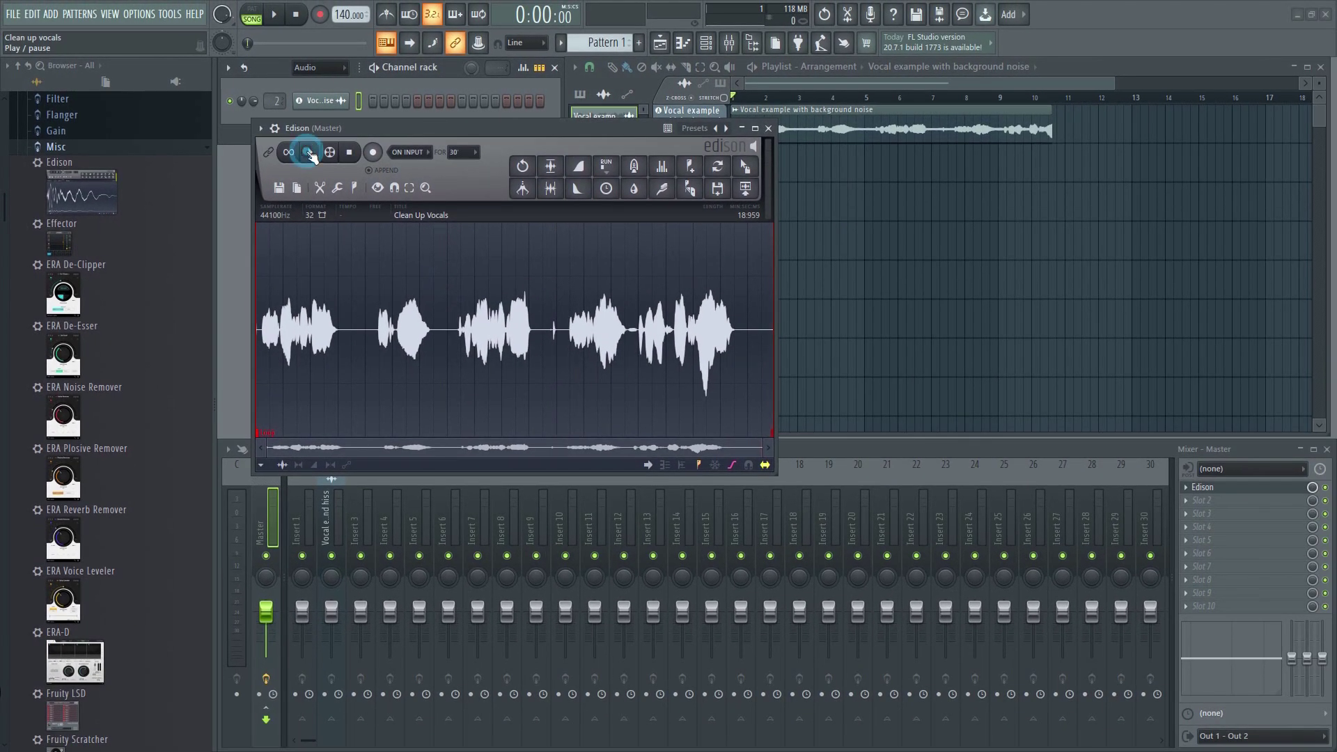
pyautogui.click(313, 155)
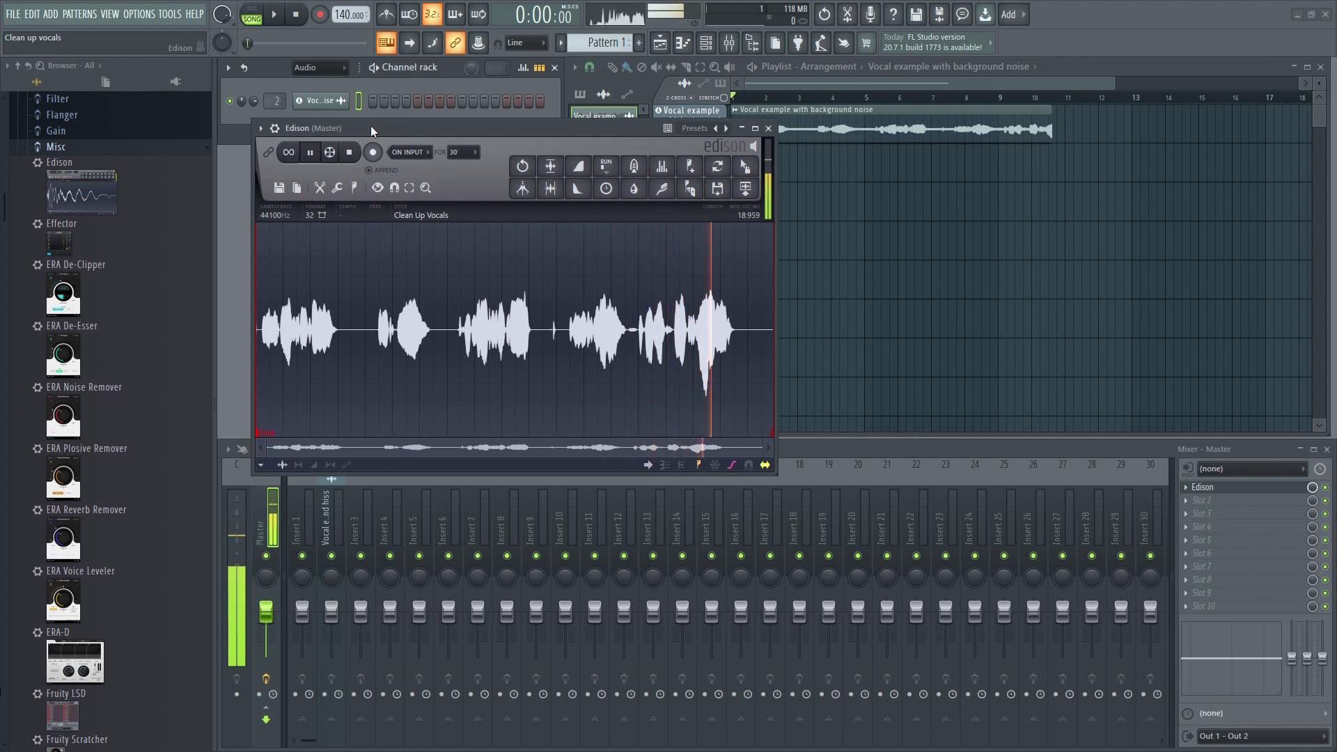
pyautogui.click(350, 152)
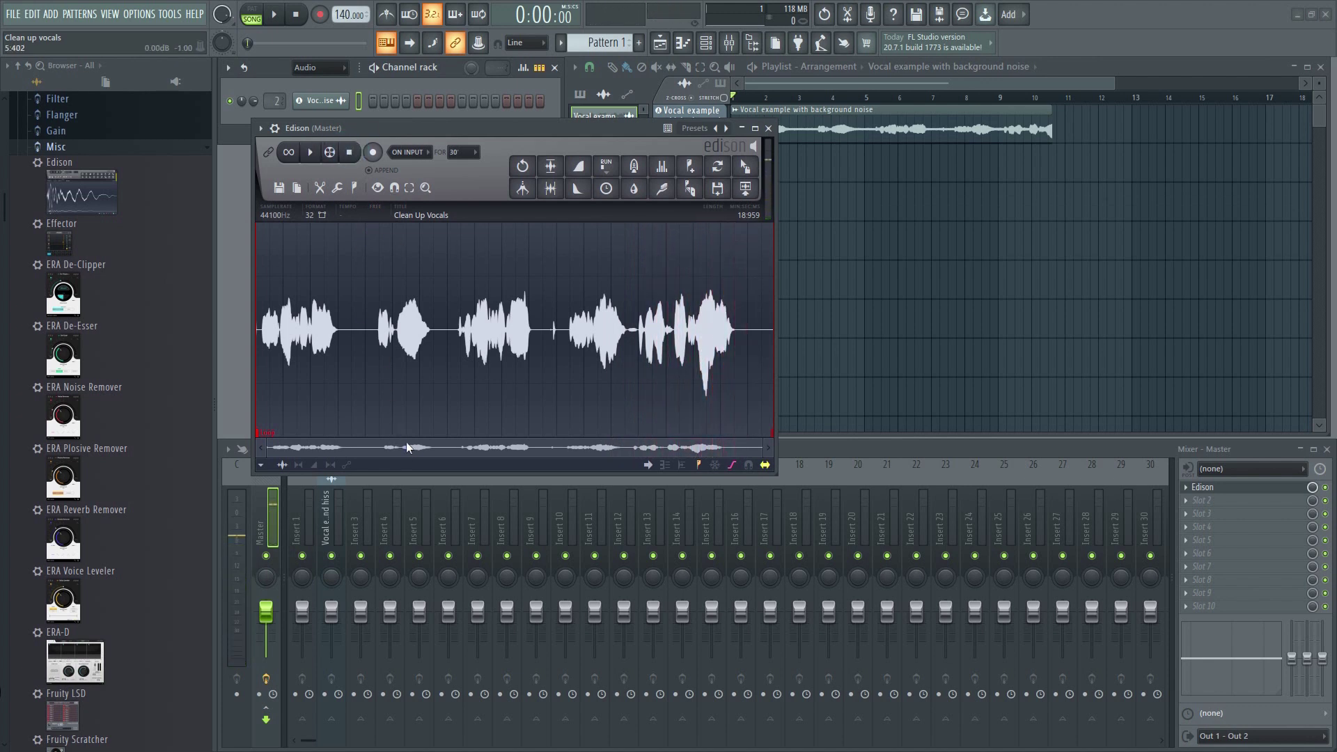
# - Send the cleaned vocal to the playlist and play it with Track 2 soloed
pyautogui.click(746, 189)
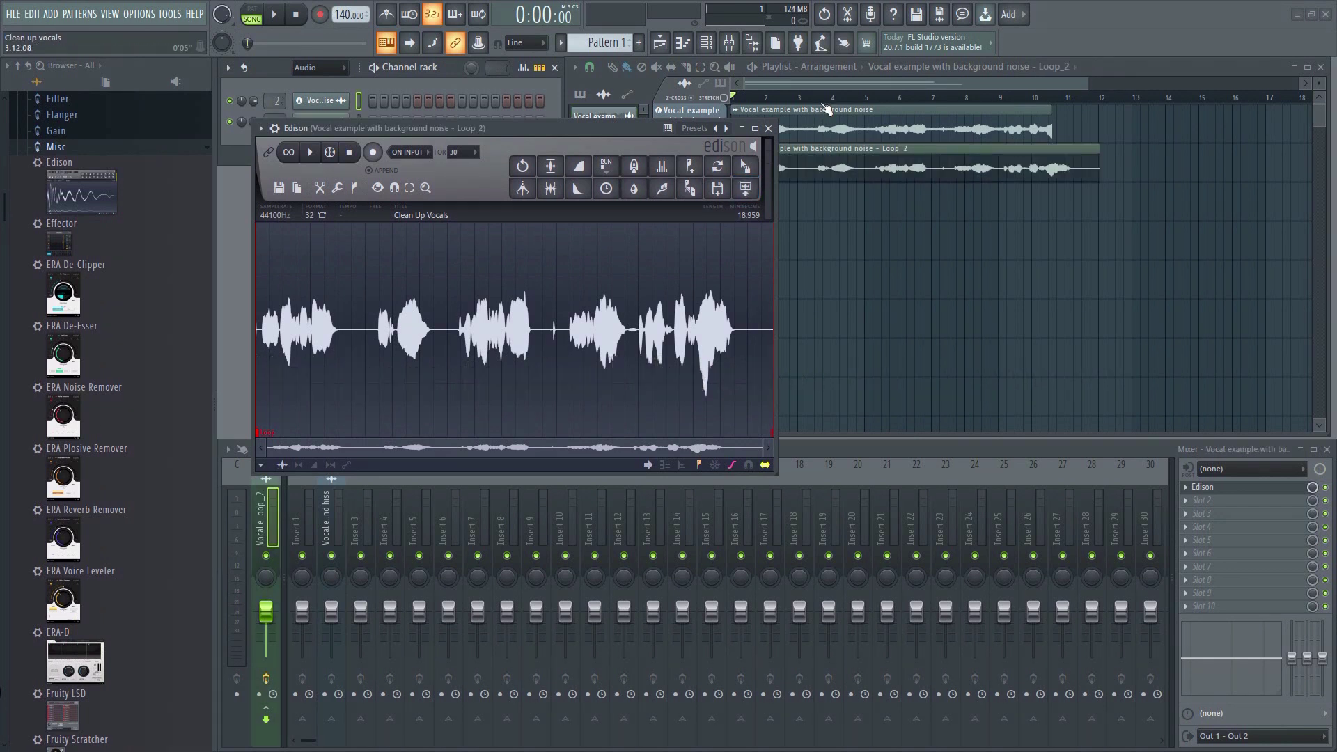
pyautogui.click(862, 67)
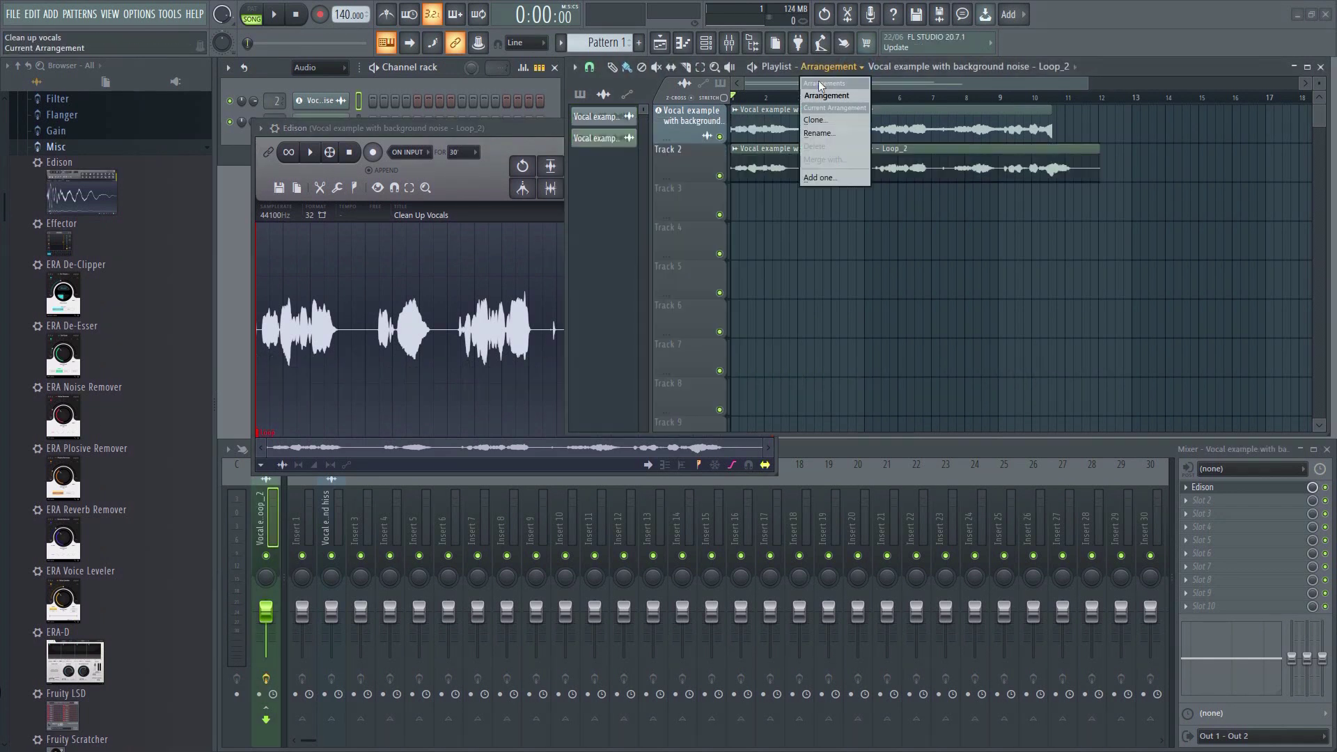
pyautogui.keyDown('ctrl'); pyautogui.click(719, 176); pyautogui.keyUp('ctrl')
pyautogui.press('space')
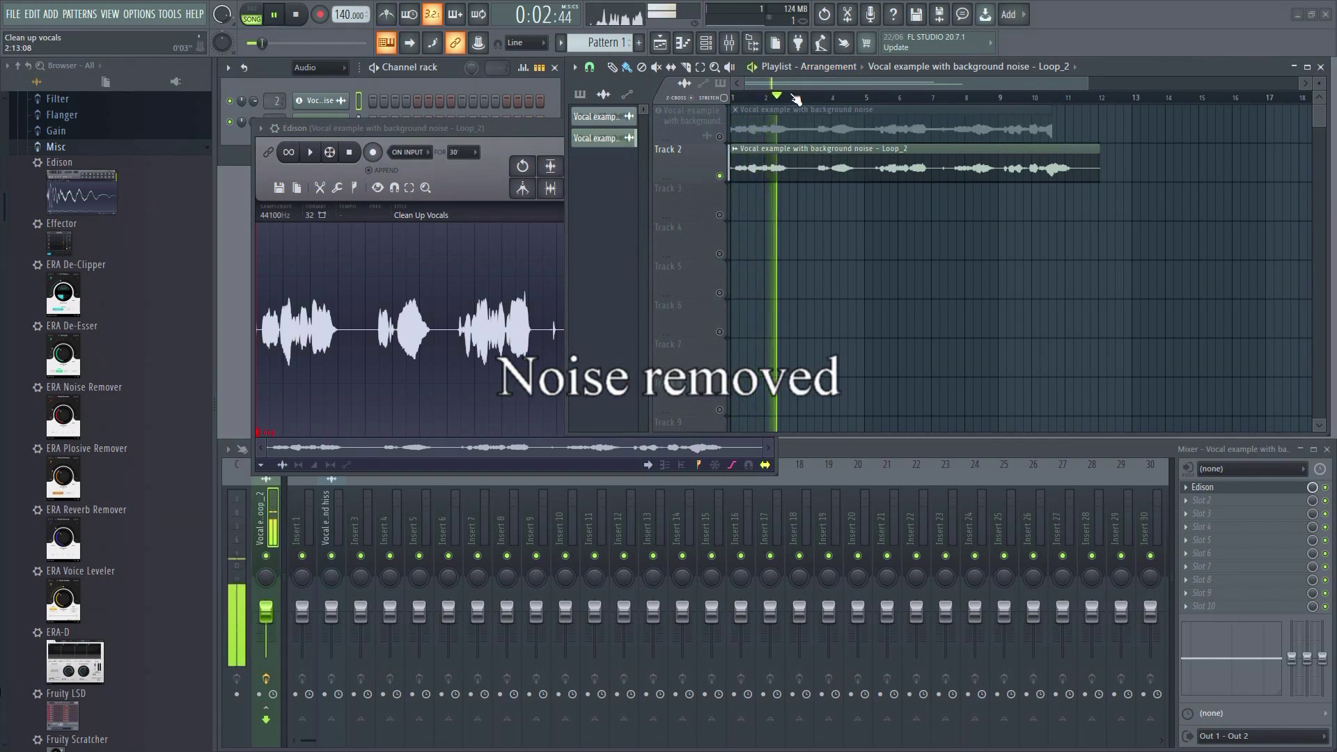
# - Solo Track 1 to compare with the original noisy vocal, then close Edison
pyautogui.keyDown('ctrl'); pyautogui.click(720, 136); pyautogui.keyUp('ctrl')
pyautogui.press('space')
pyautogui.press('space')
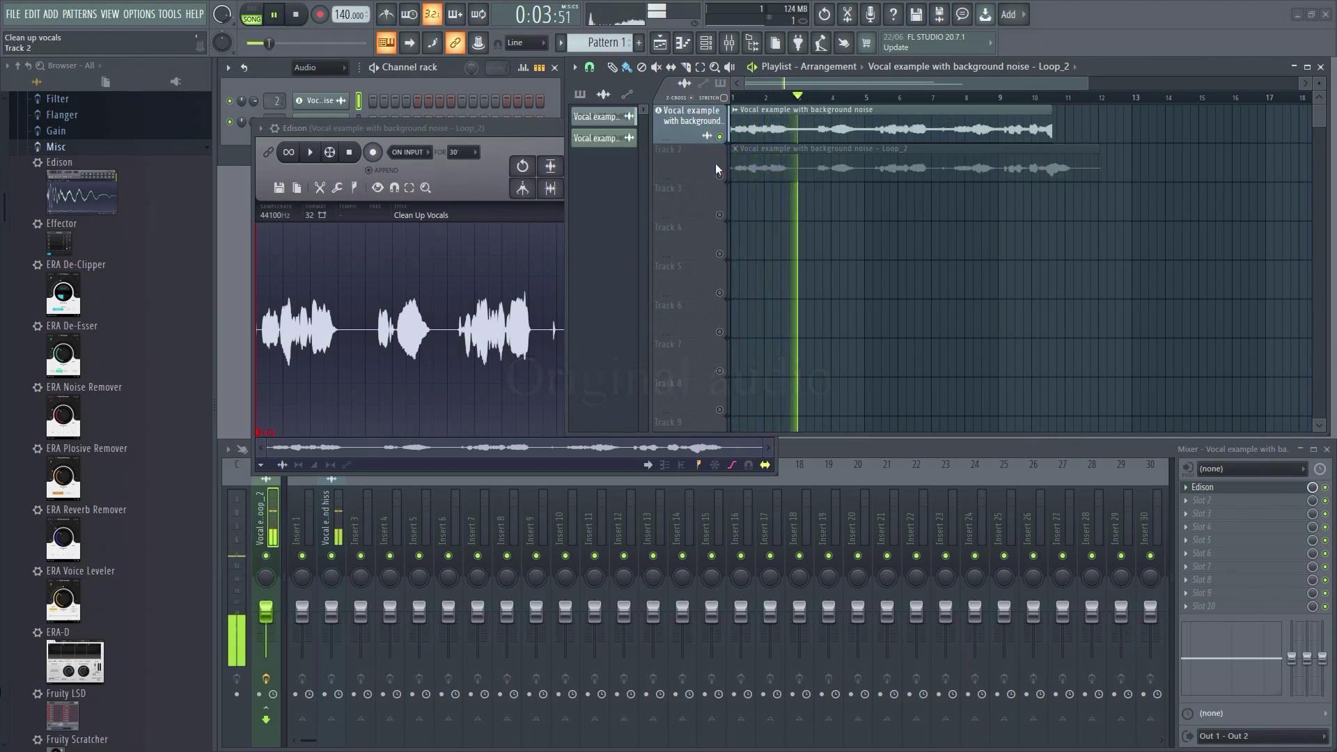
pyautogui.press('space')
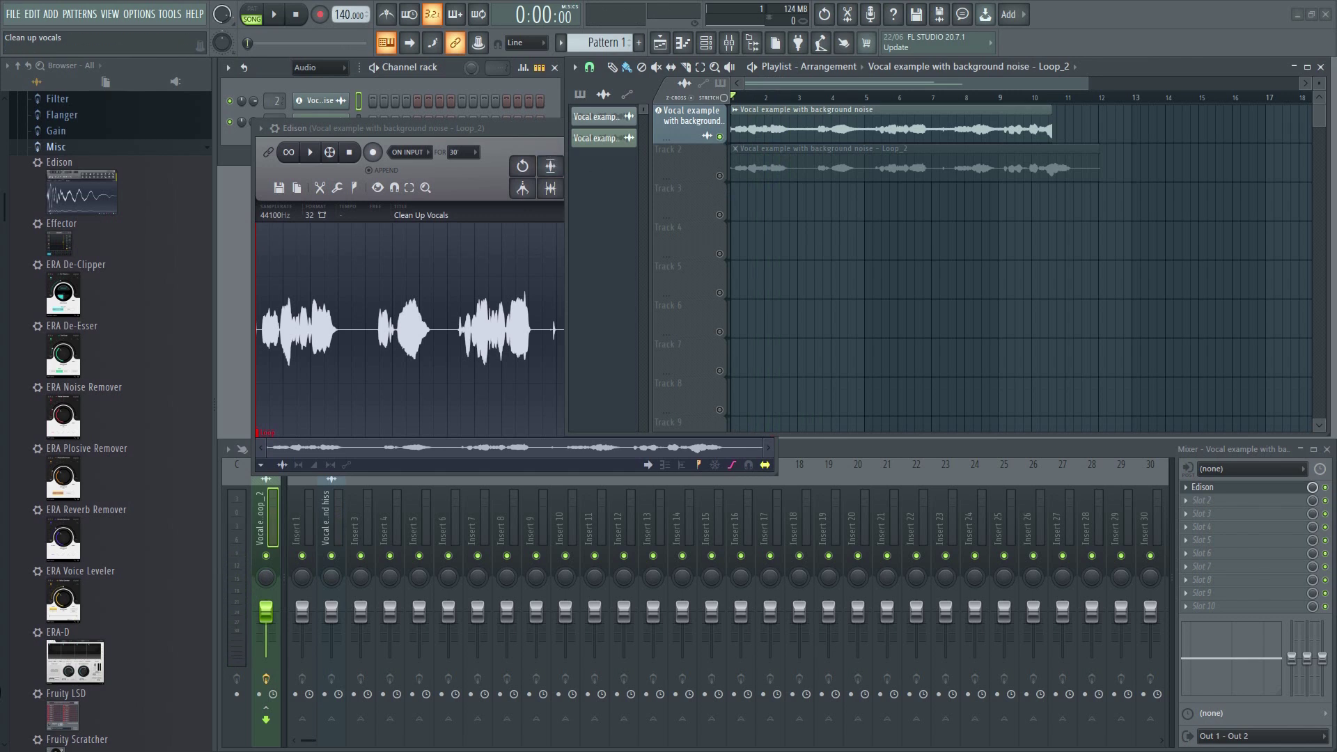
pyautogui.click(770, 129)
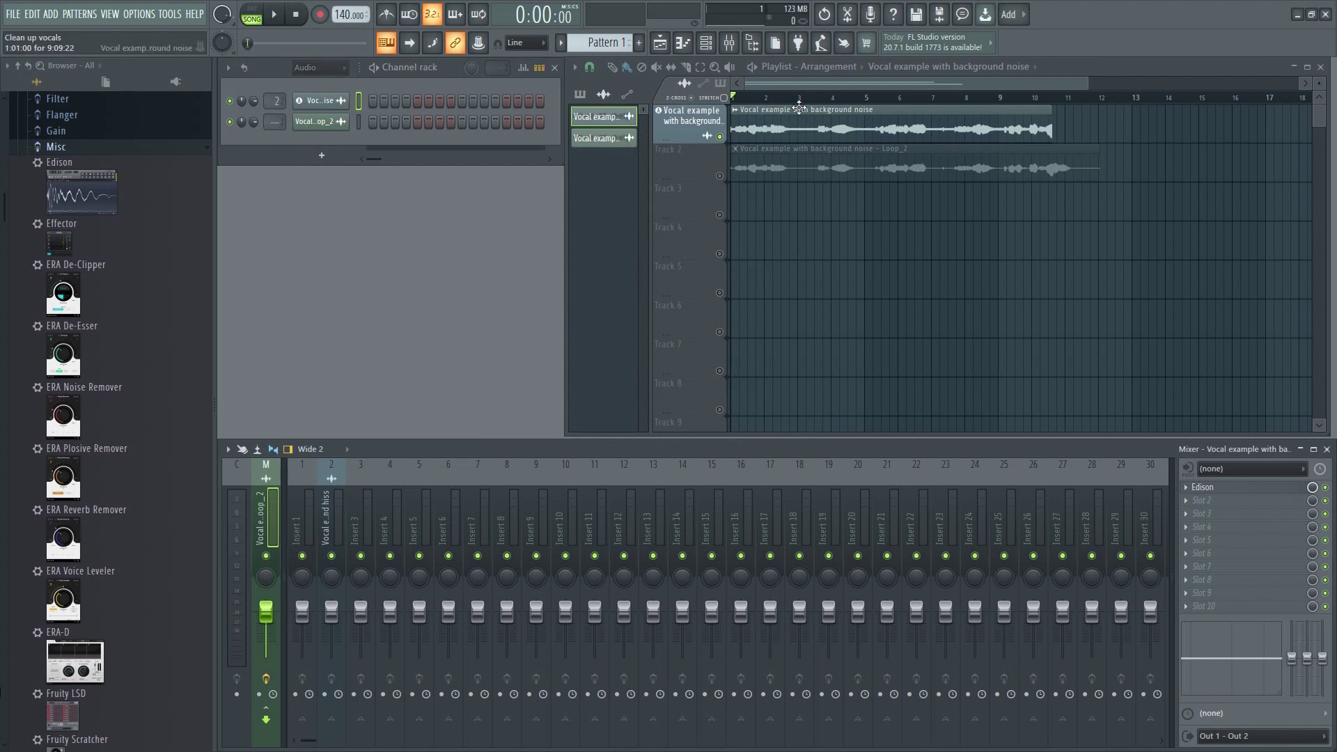
# - Enlarge Track 1 and audition the passage around the click, soloing Track 2
pyautogui.scroll(4, 799, 101)
pyautogui.moveTo(679, 143); pyautogui.dragTo(685, 349)
pyautogui.scroll(3, 813, 84)
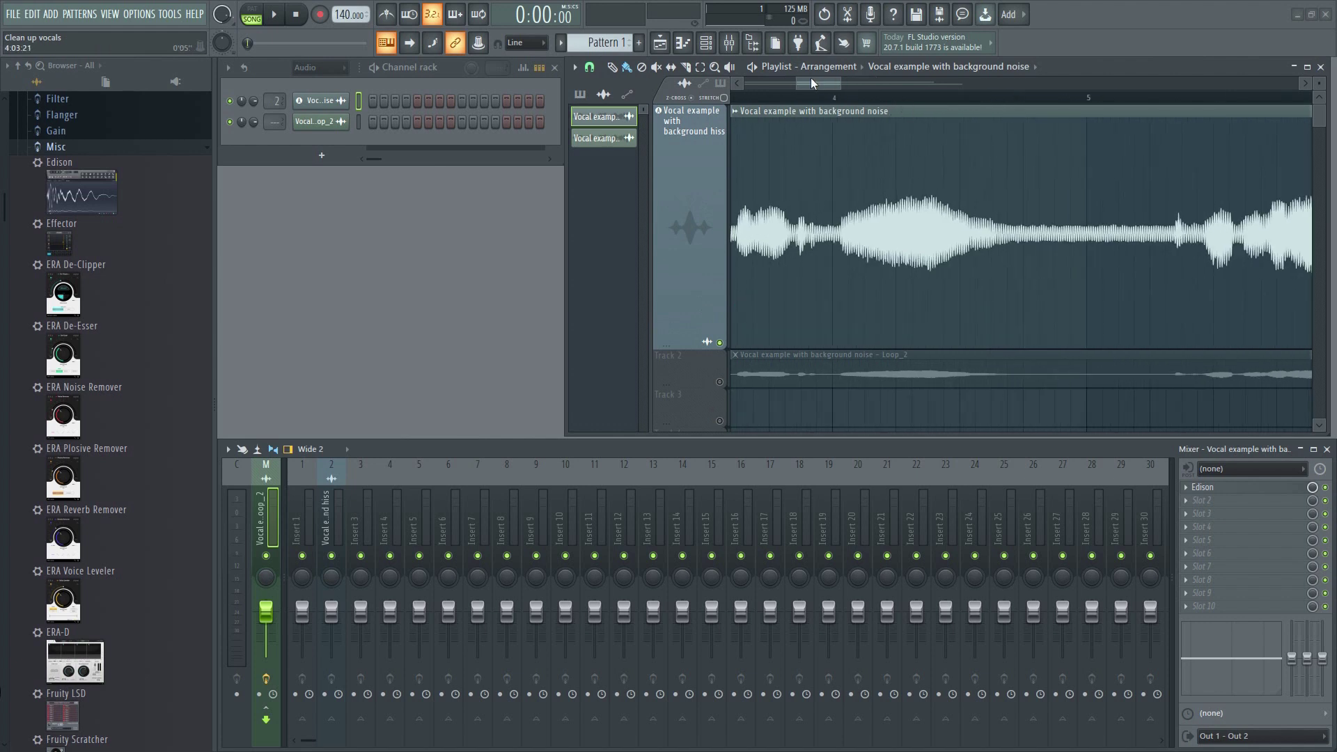
pyautogui.moveTo(812, 84); pyautogui.dragTo(870, 91)
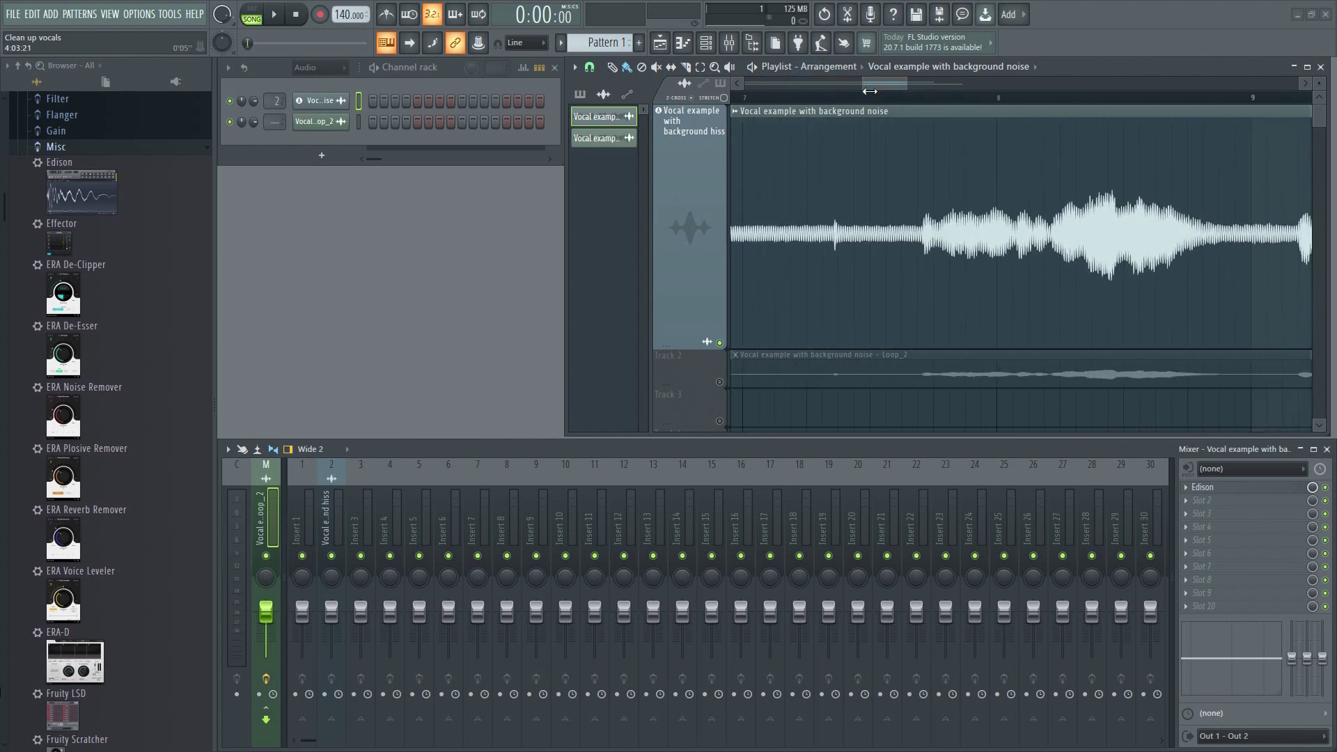
pyautogui.click(788, 99)
pyautogui.click(792, 99)
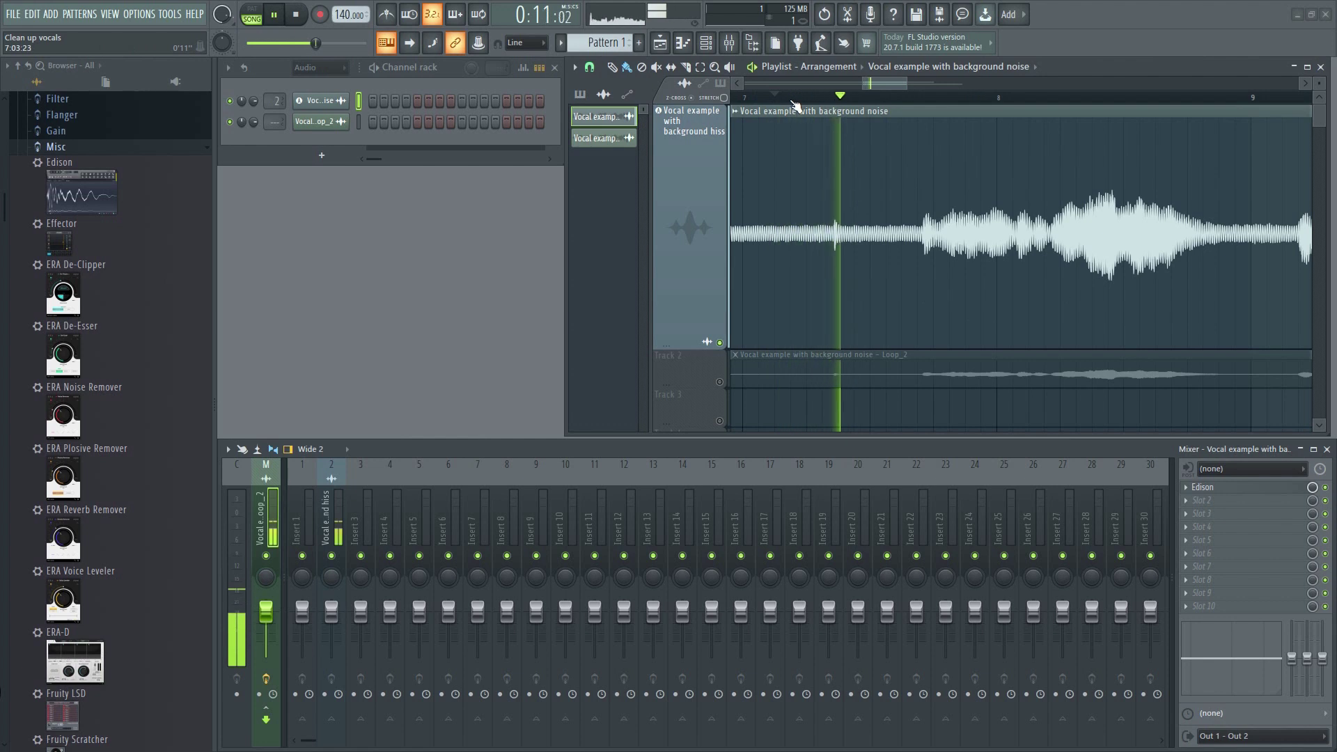
pyautogui.press('space')
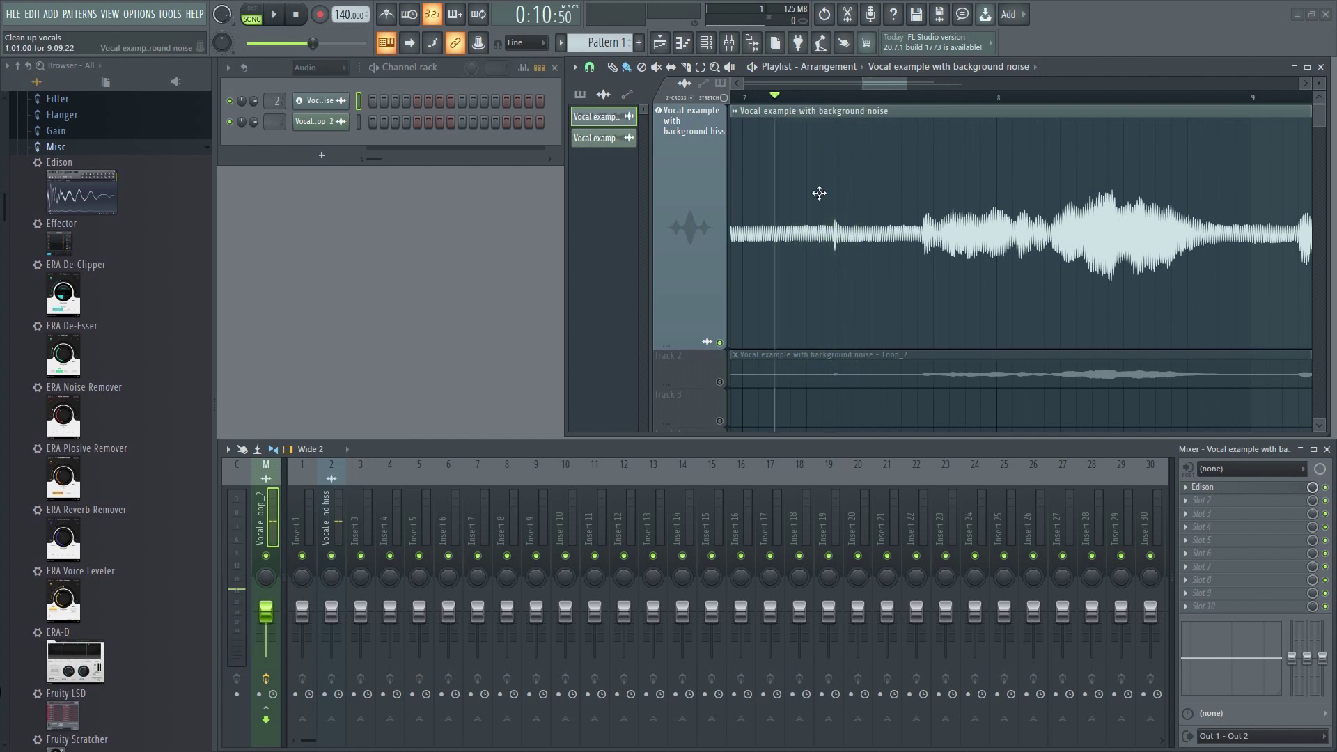
pyautogui.rightClick(721, 382)
pyautogui.press('space')
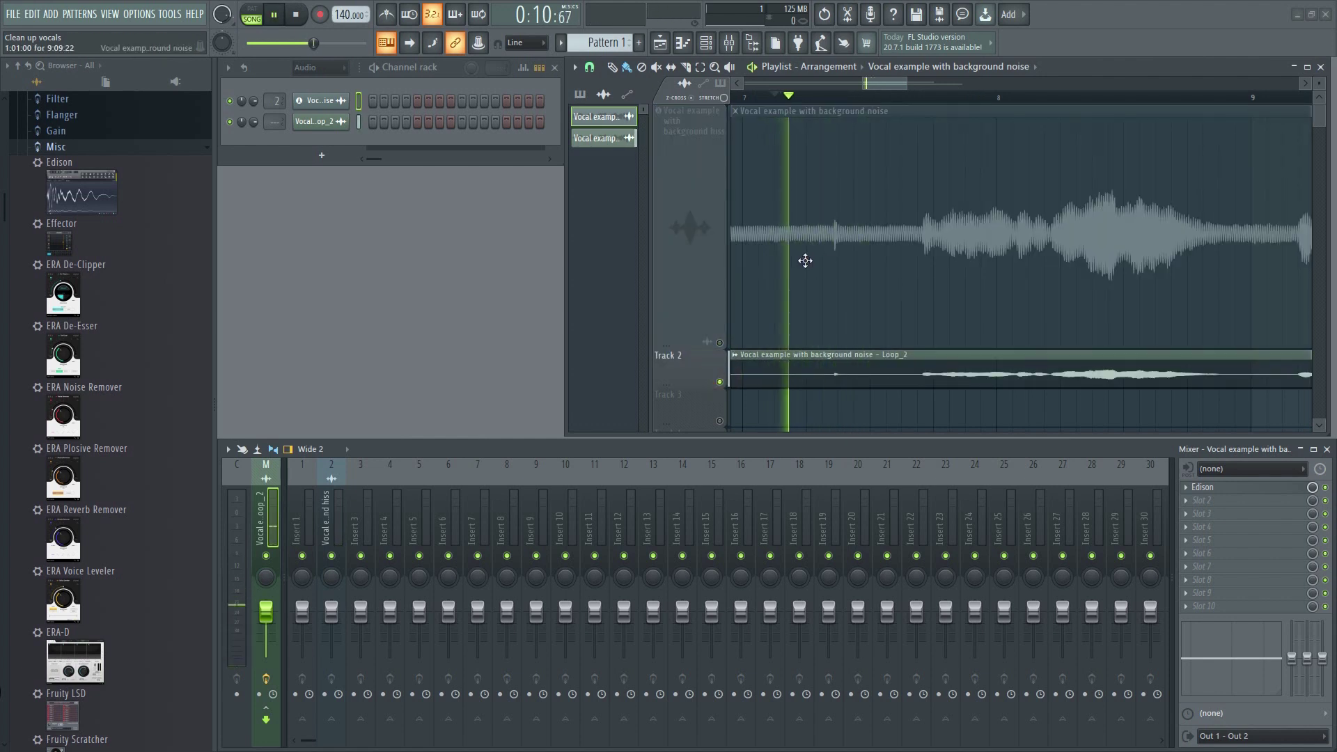
pyautogui.press('space')
pyautogui.scroll(-2, 840, 276)
pyautogui.scroll(3, 693, 230)
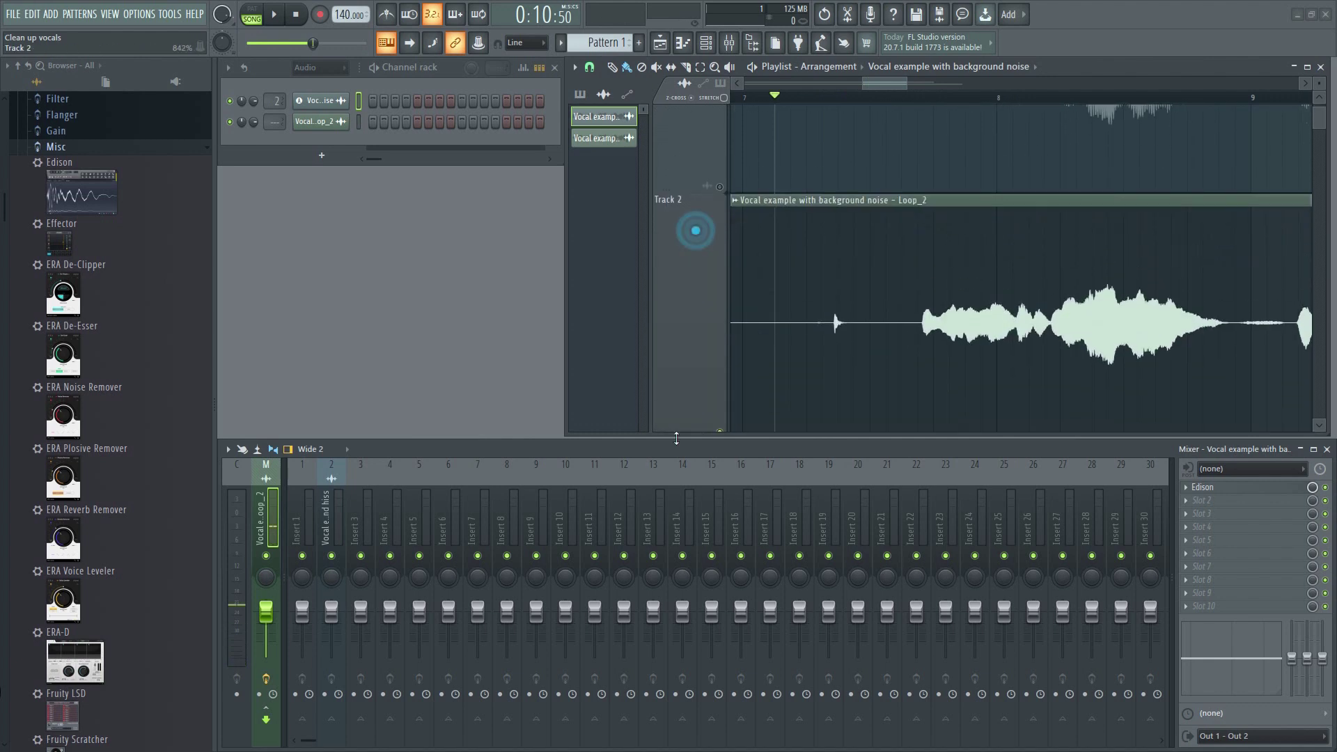
pyautogui.scroll(-2, 838, 315)
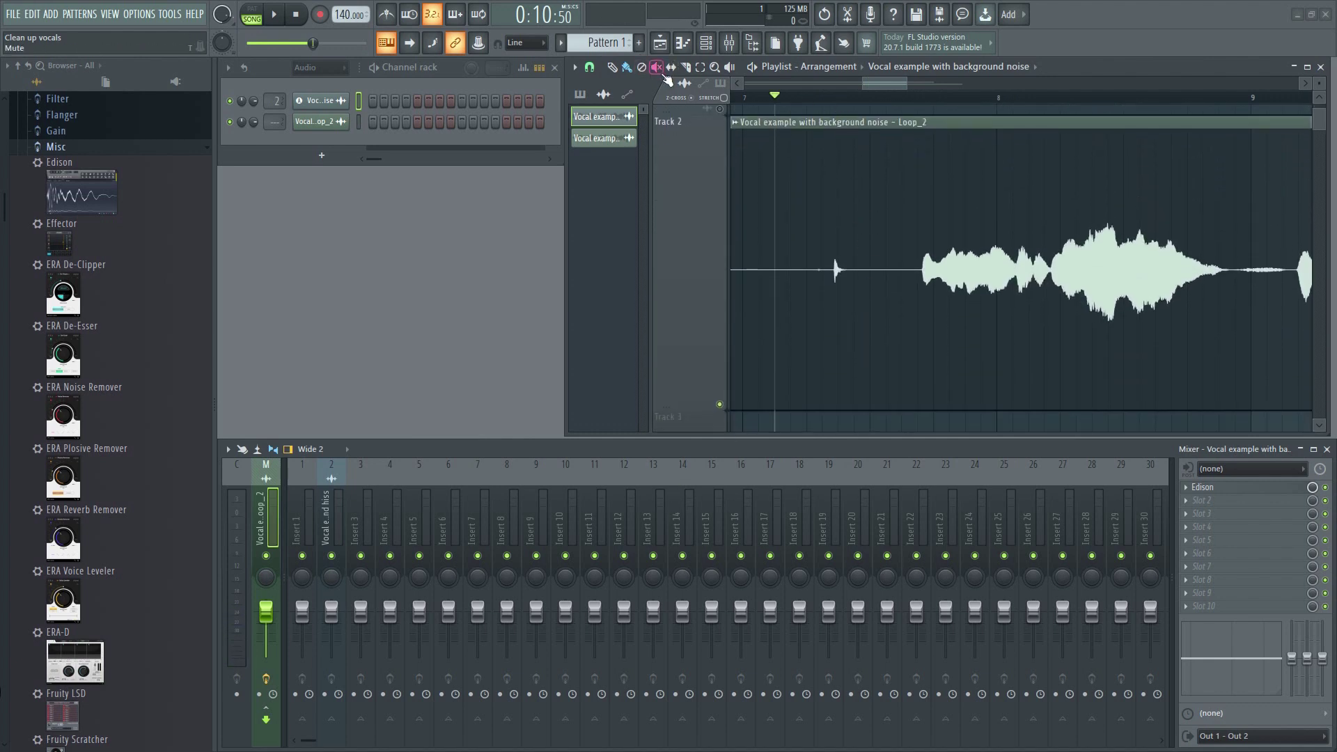
# - Slice the Track 2 clip on both sides of the click, delete that piece, and play back
pyautogui.moveTo(778, 174); pyautogui.dragTo(783, 355)
pyautogui.moveTo(870, 219); pyautogui.dragTo(861, 369)
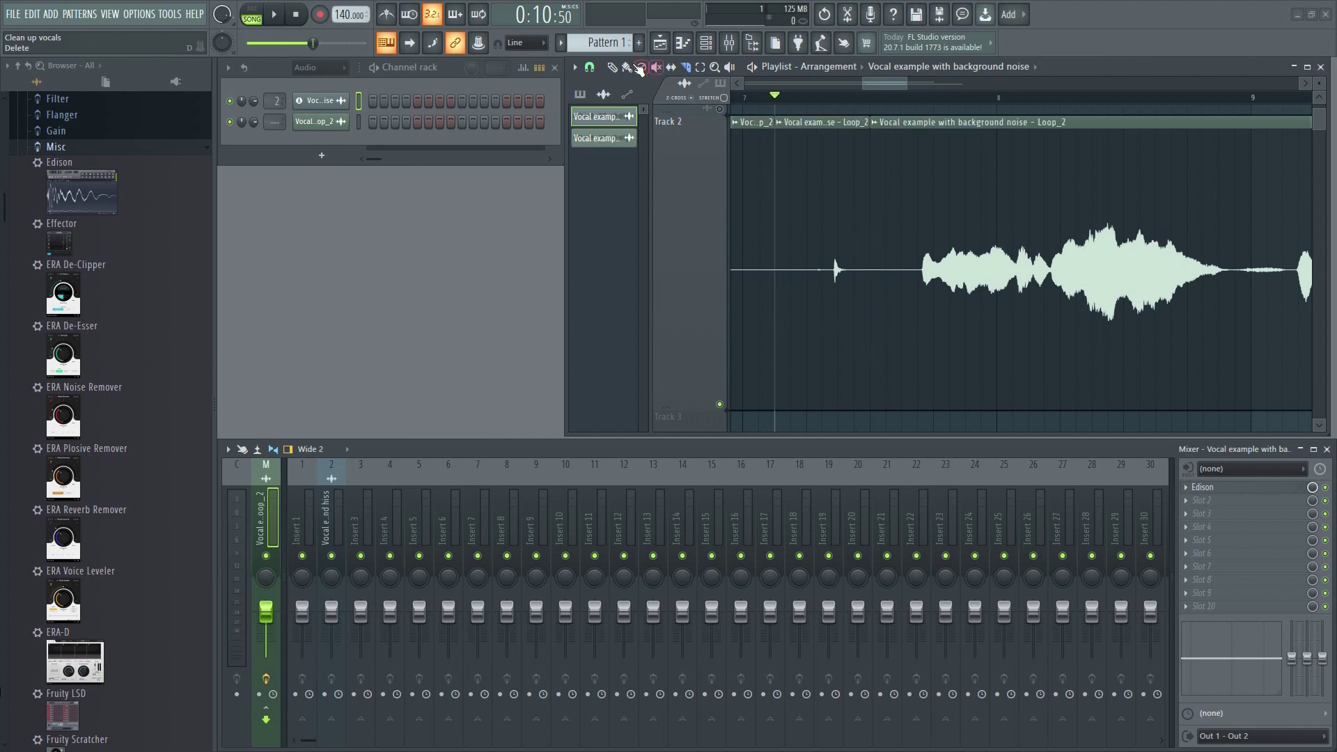
pyautogui.rightClick(838, 252)
pyautogui.press('space')
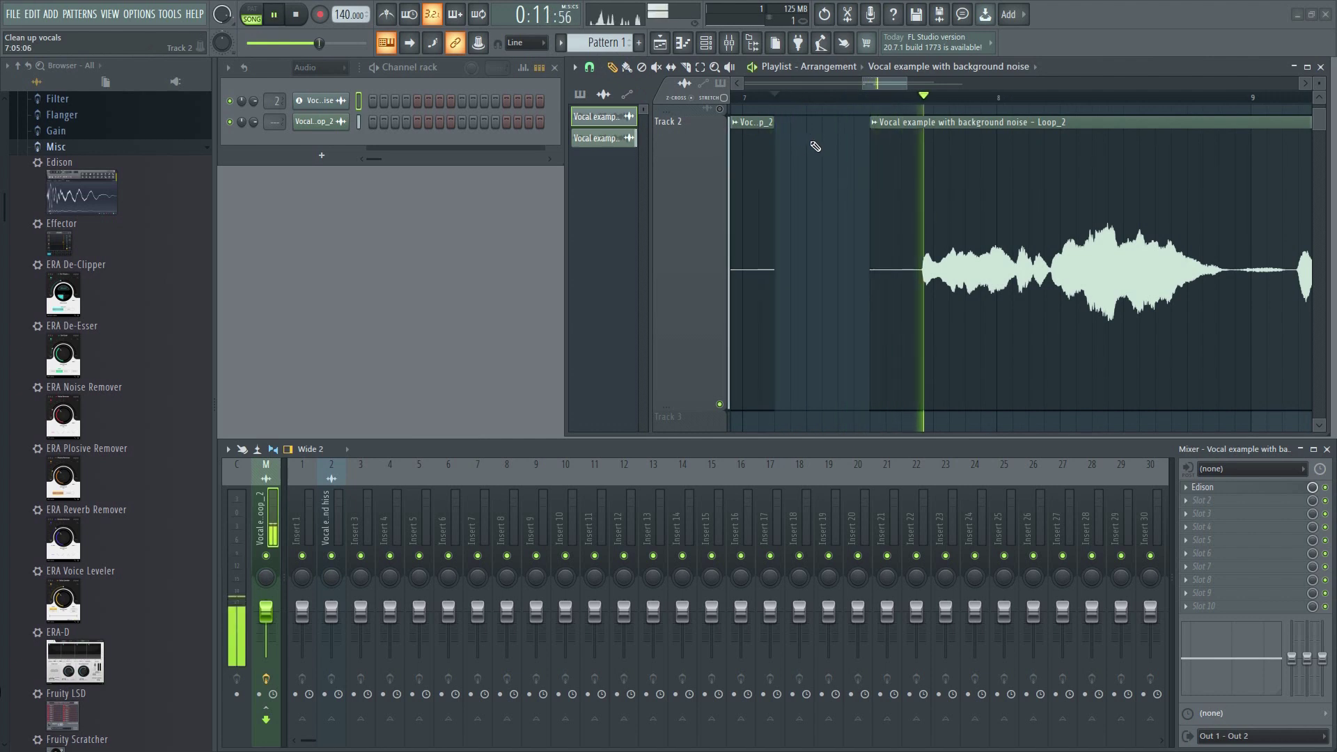
pyautogui.press('space')
pyautogui.scroll(-6, 942, 104)
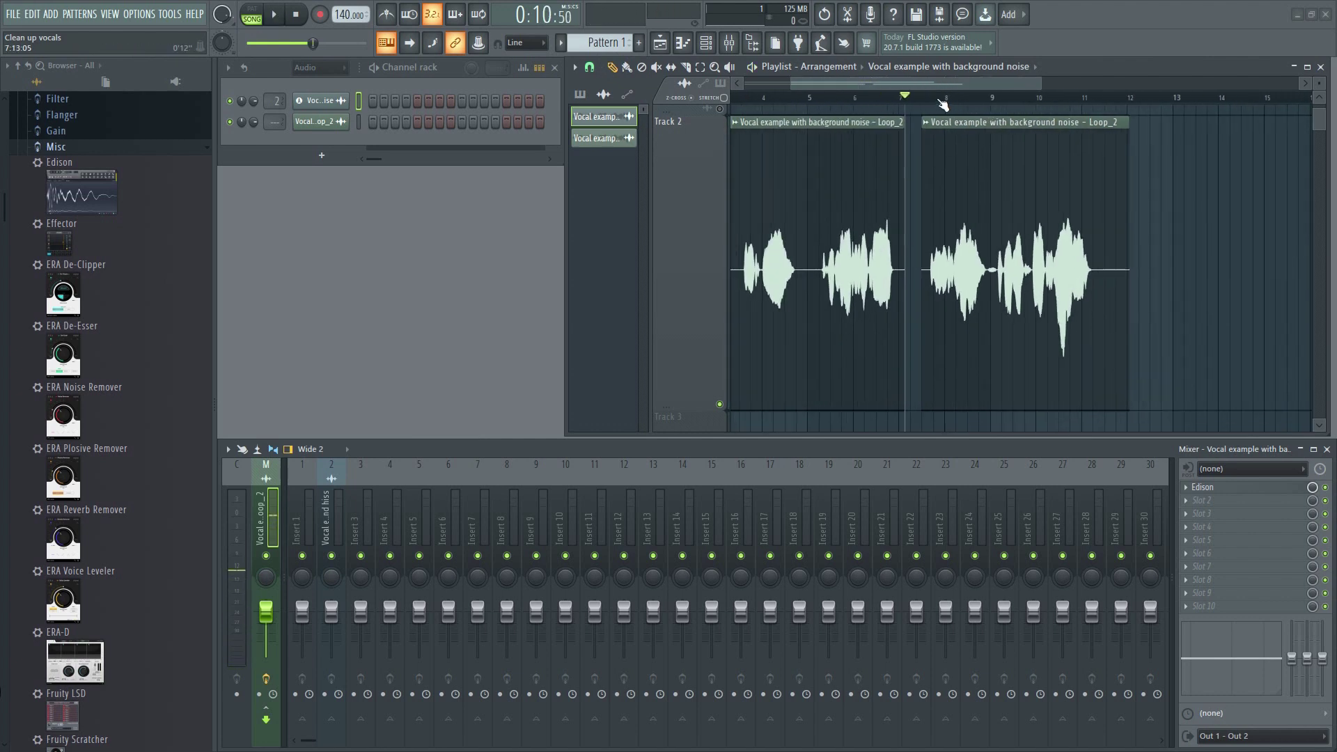
# - Load ERA Plosive Remover from Misc into mixer Insert 2's first effect slot
pyautogui.scroll(-2, 943, 104)
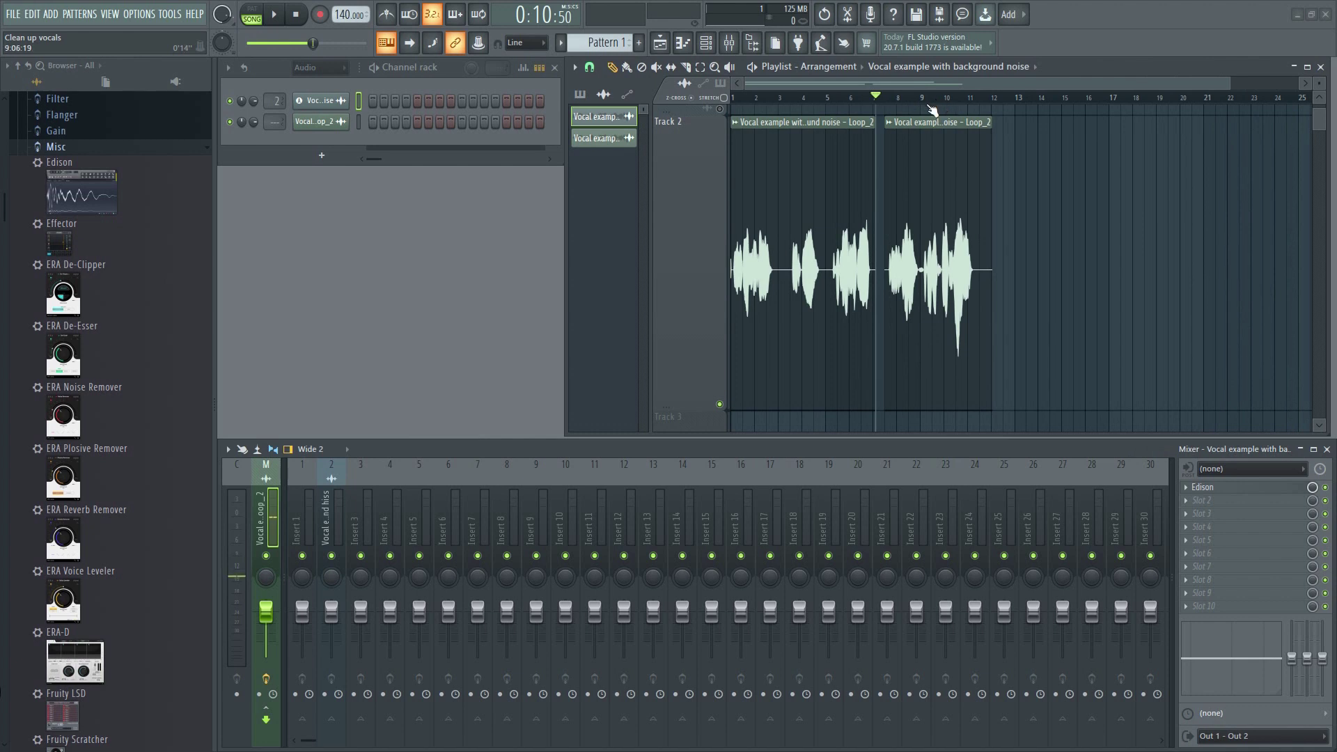
pyautogui.scroll(-3, 682, 403)
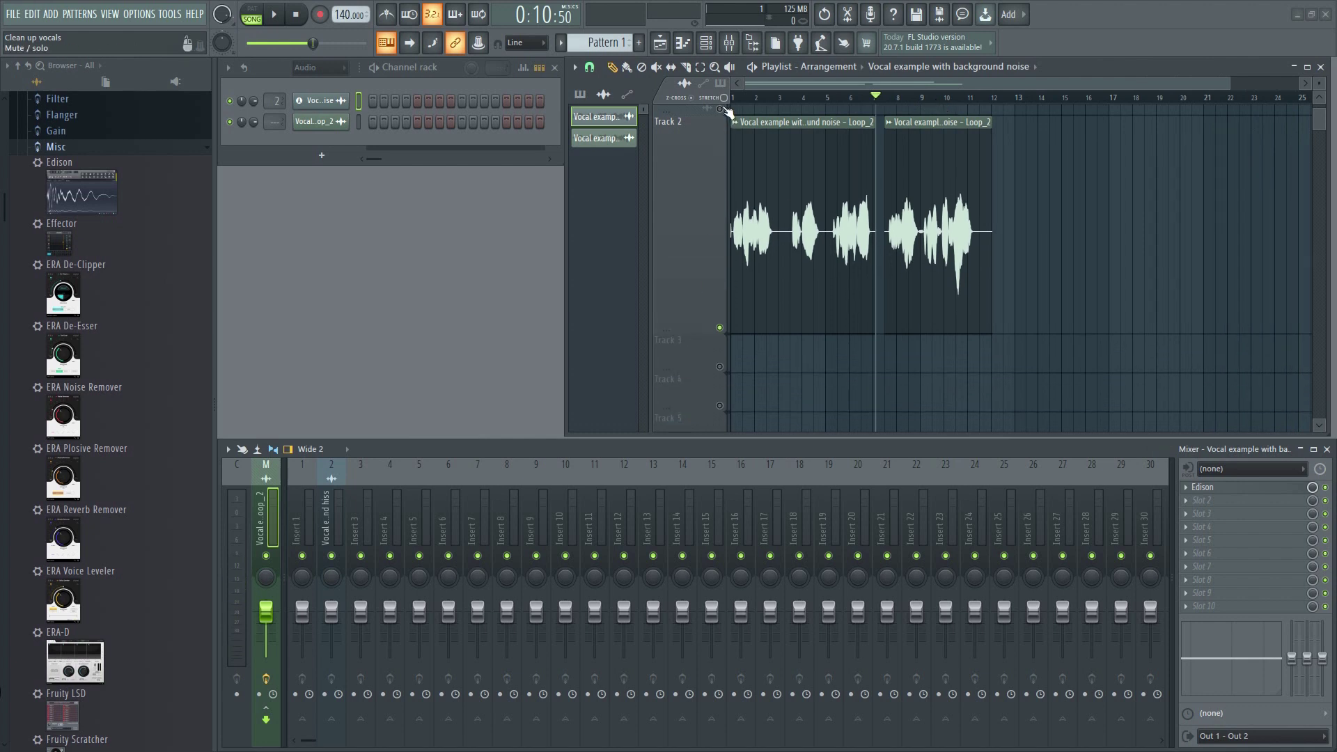
pyautogui.moveTo(728, 112); pyautogui.dragTo(731, 310)
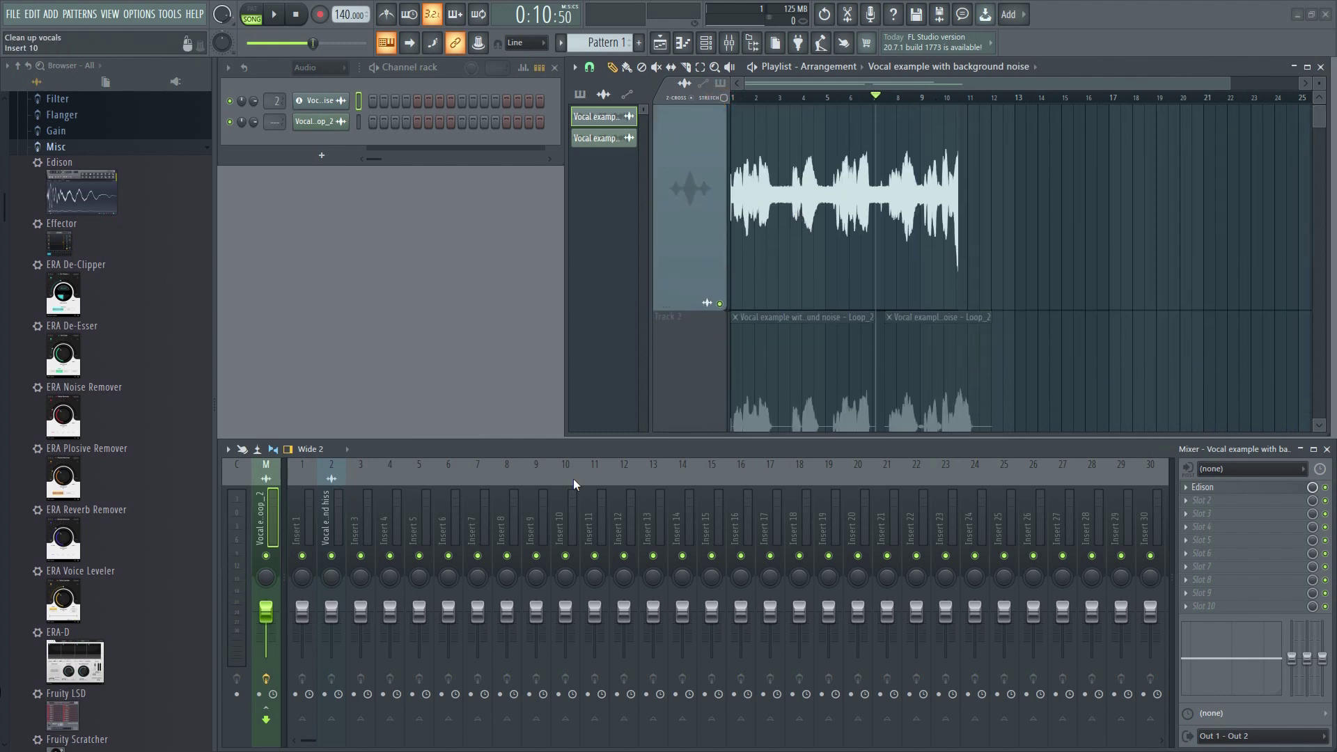
pyautogui.click(328, 515)
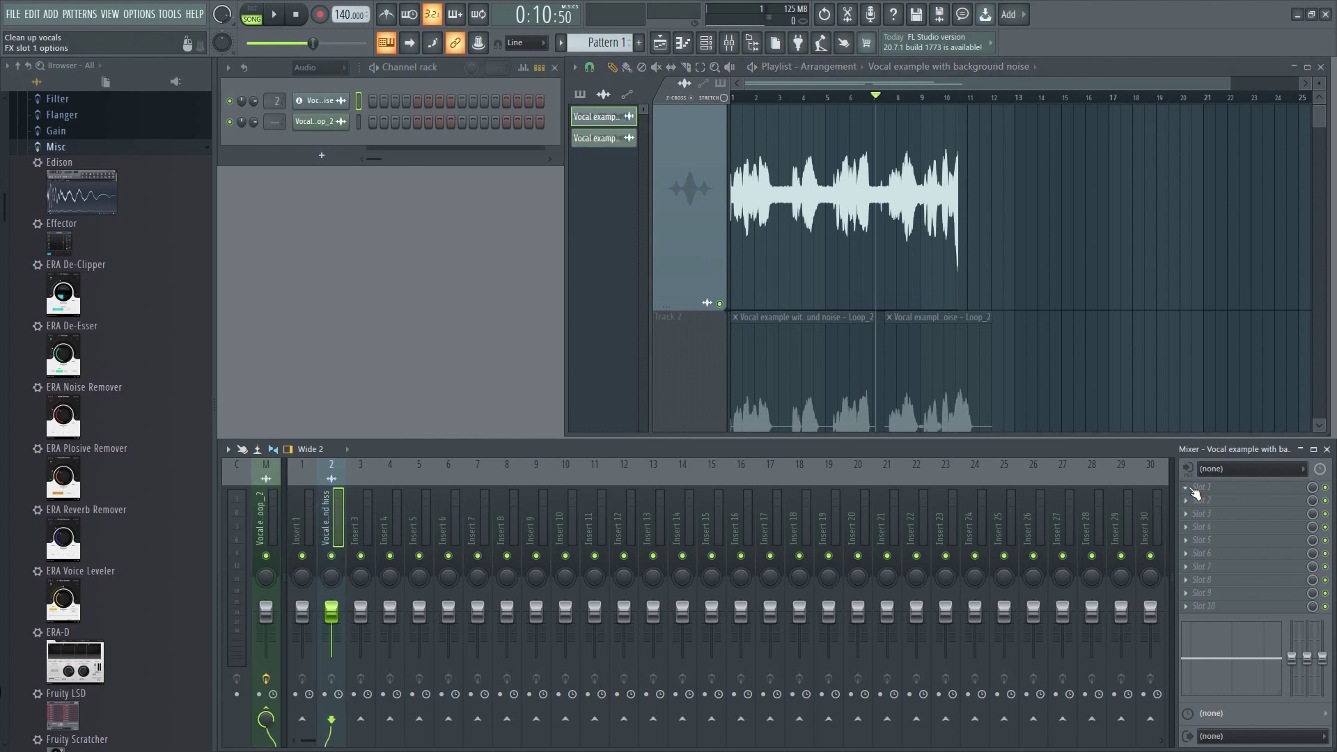
pyautogui.click(1194, 492)
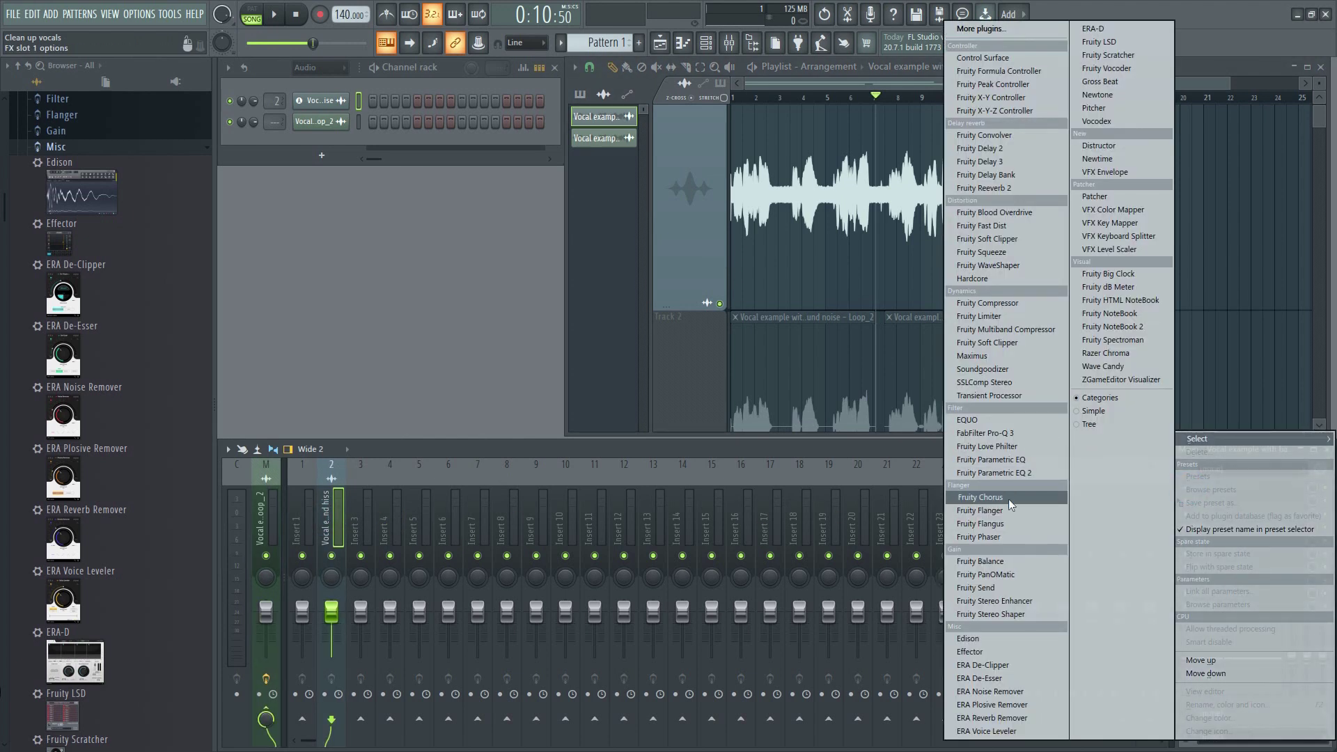
pyautogui.click(1025, 706)
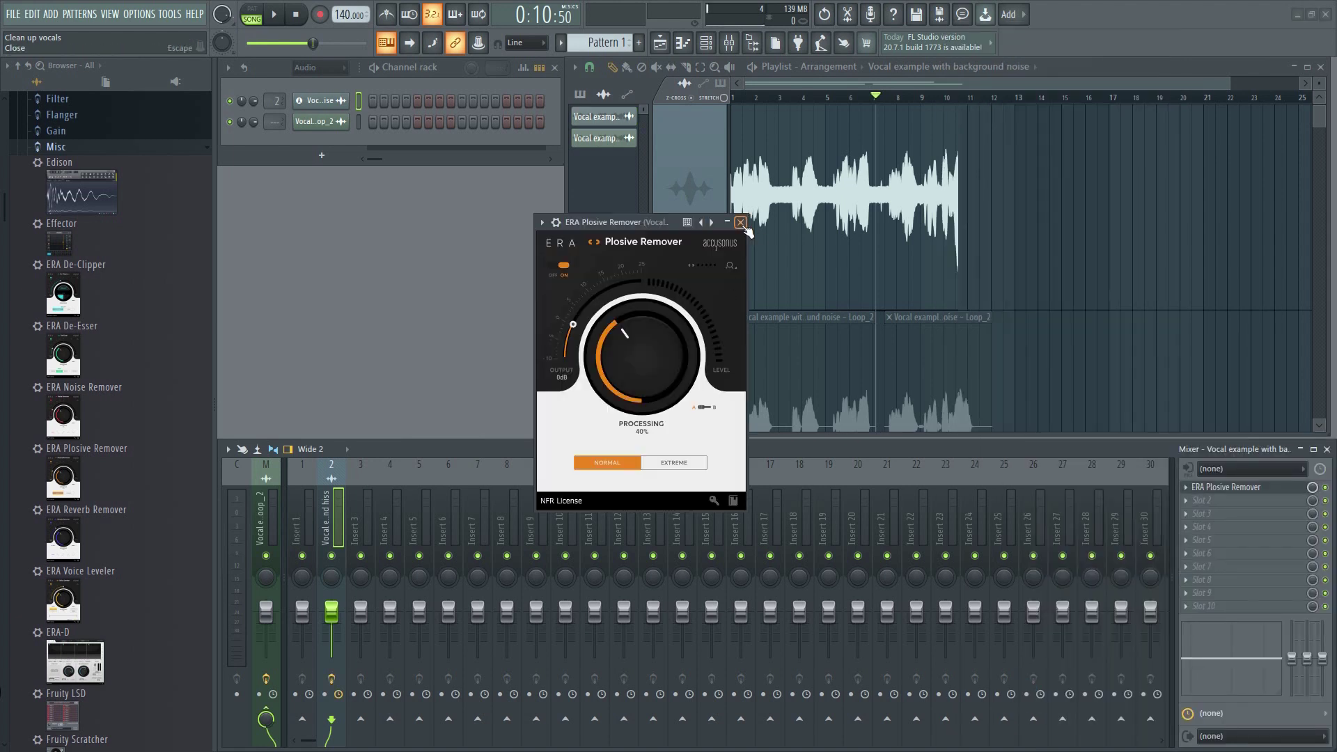
pyautogui.click(741, 224)
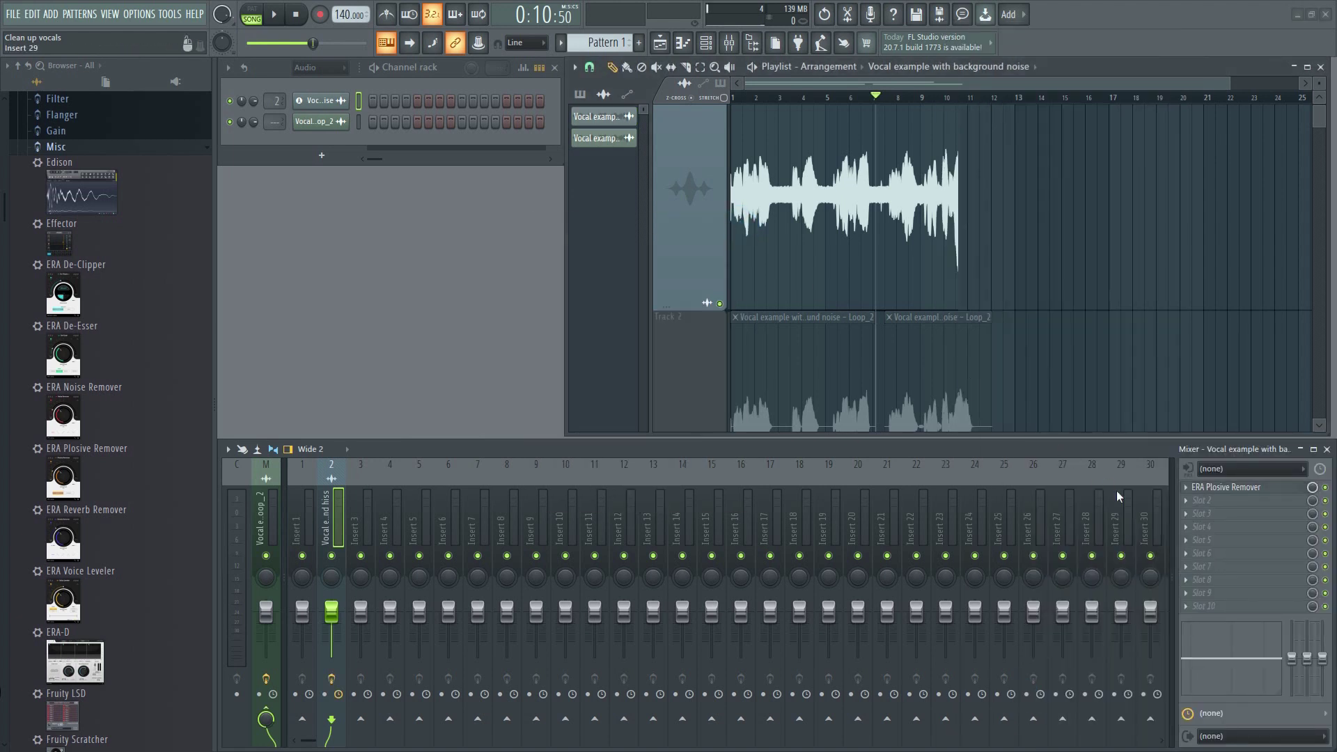
pyautogui.click(1189, 496)
pyautogui.moveTo(1212, 437)
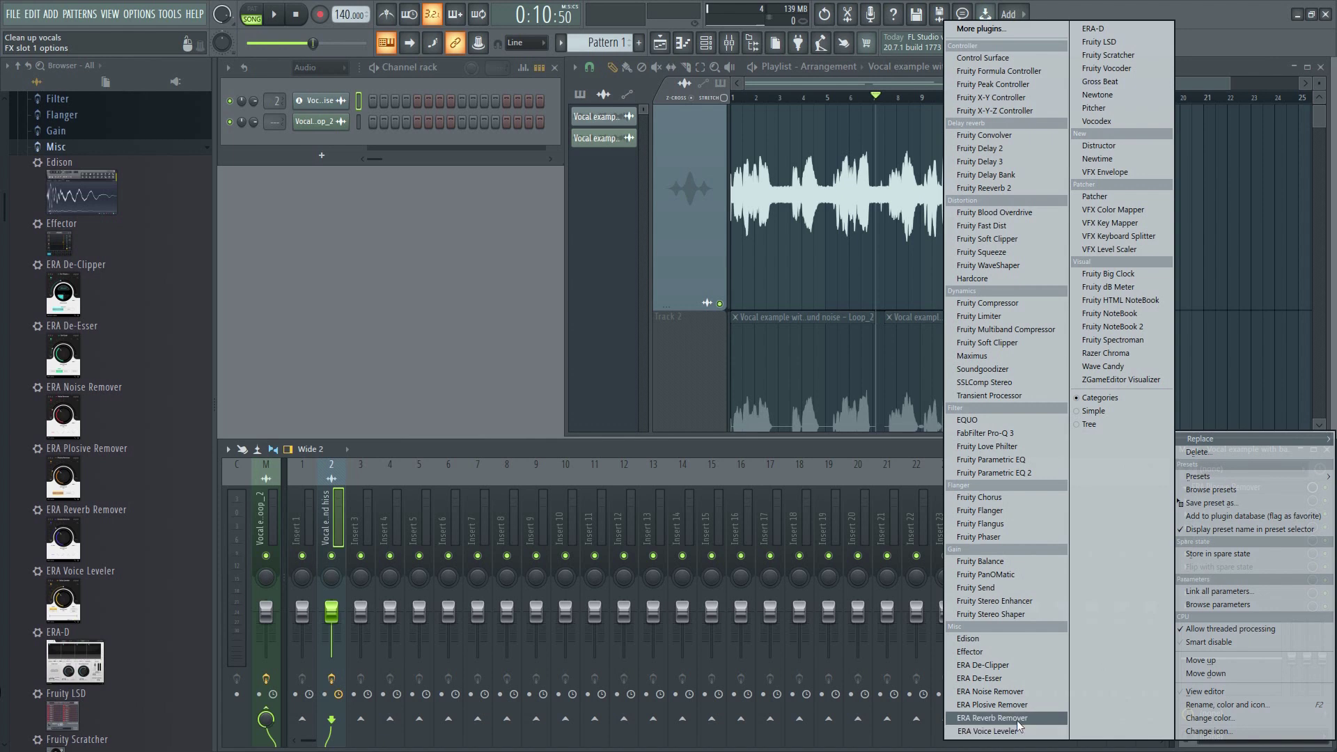
# - Replace the slot's plugin with ERA Noise Remover and raise Processing to 96% during playback
pyautogui.click(1028, 694)
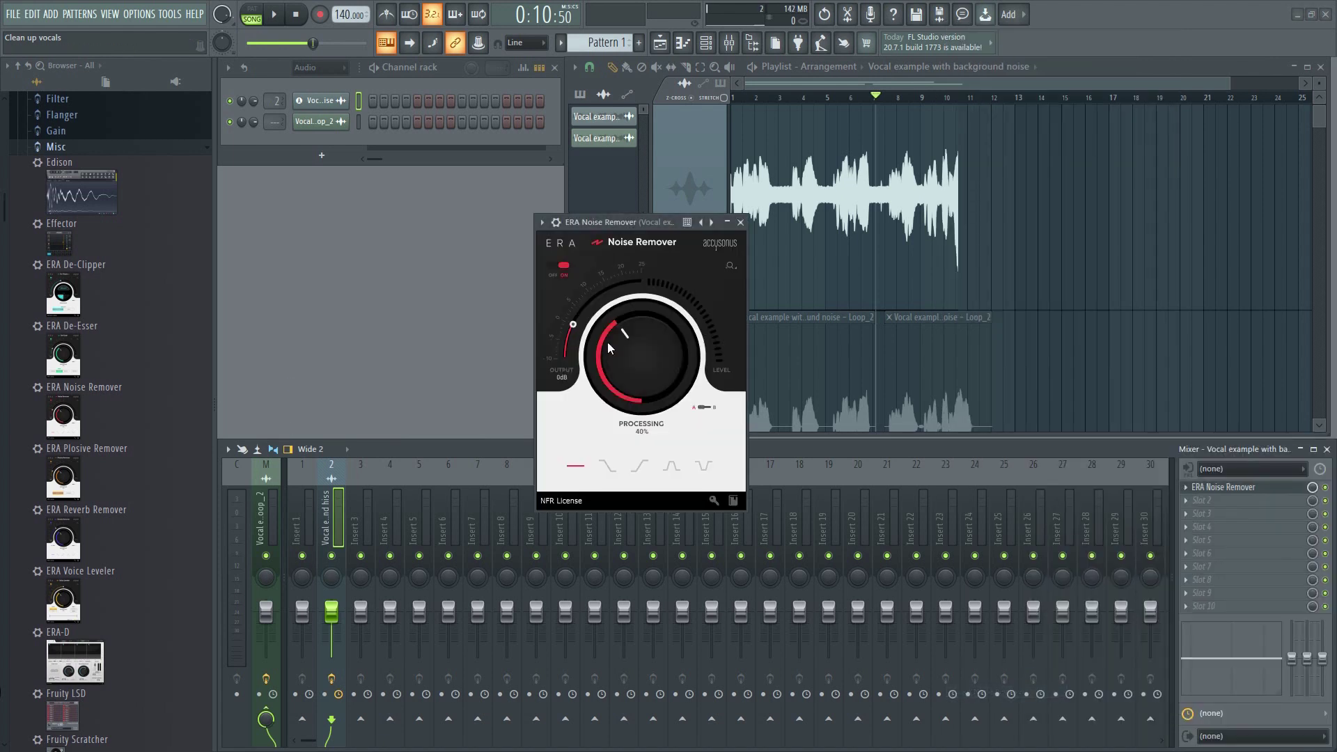
pyautogui.press('space')
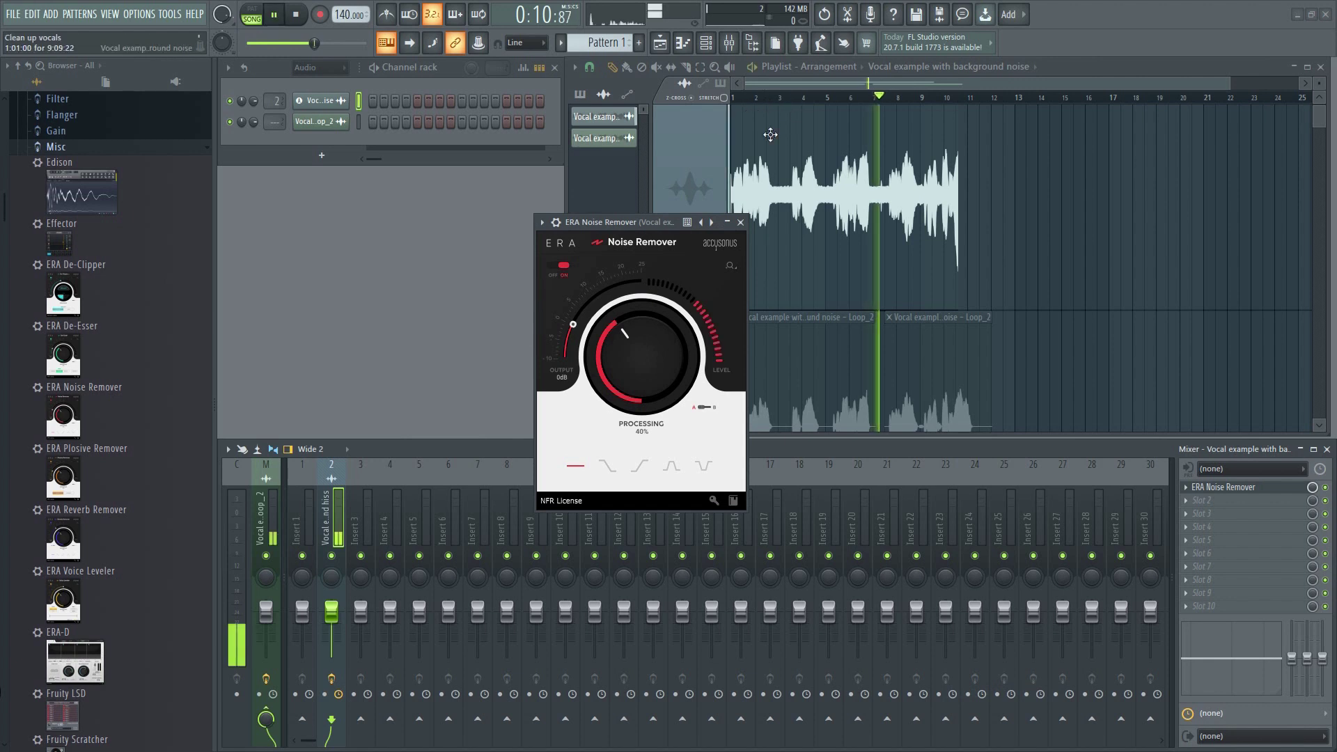
pyautogui.moveTo(628, 359); pyautogui.dragTo(400, 168)
pyautogui.press('space')
pyautogui.press('space')
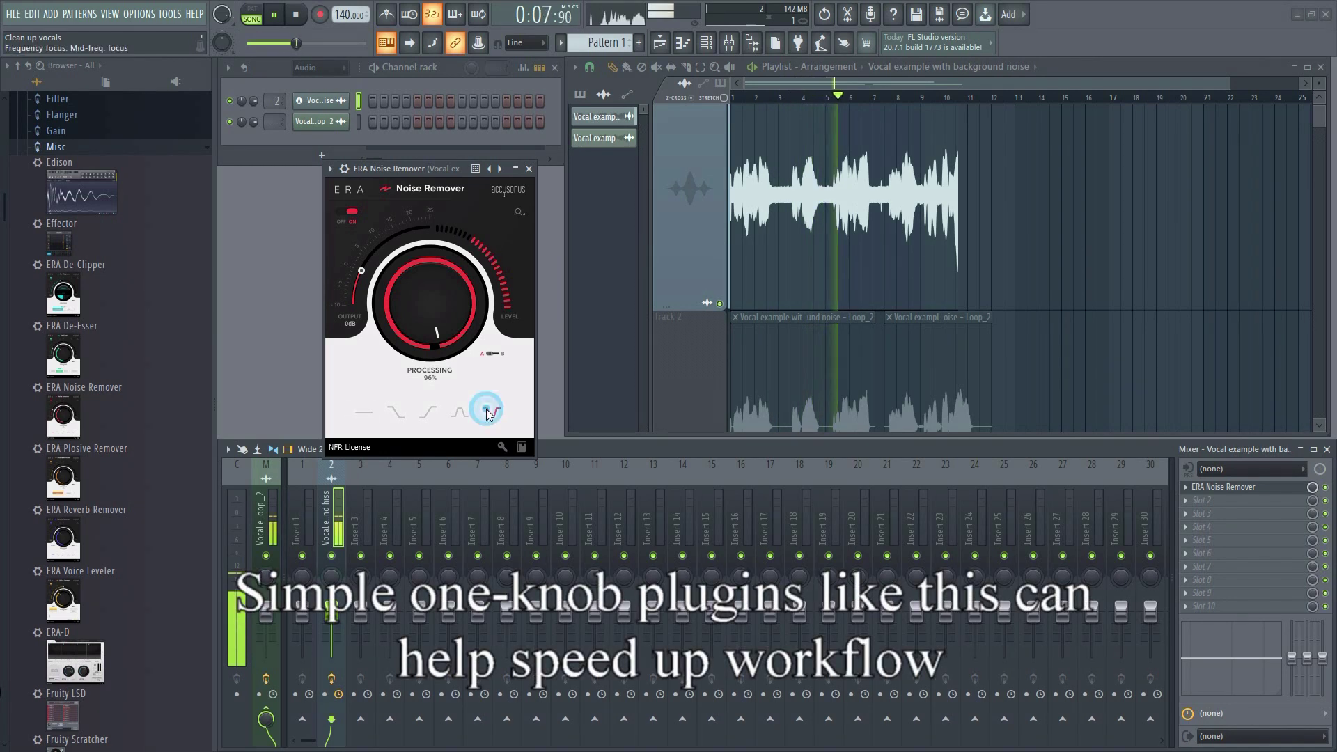
# - Try low-frequency focus, then sweep Processing between 0% and 100%, ending at 0%
pyautogui.click(426, 413)
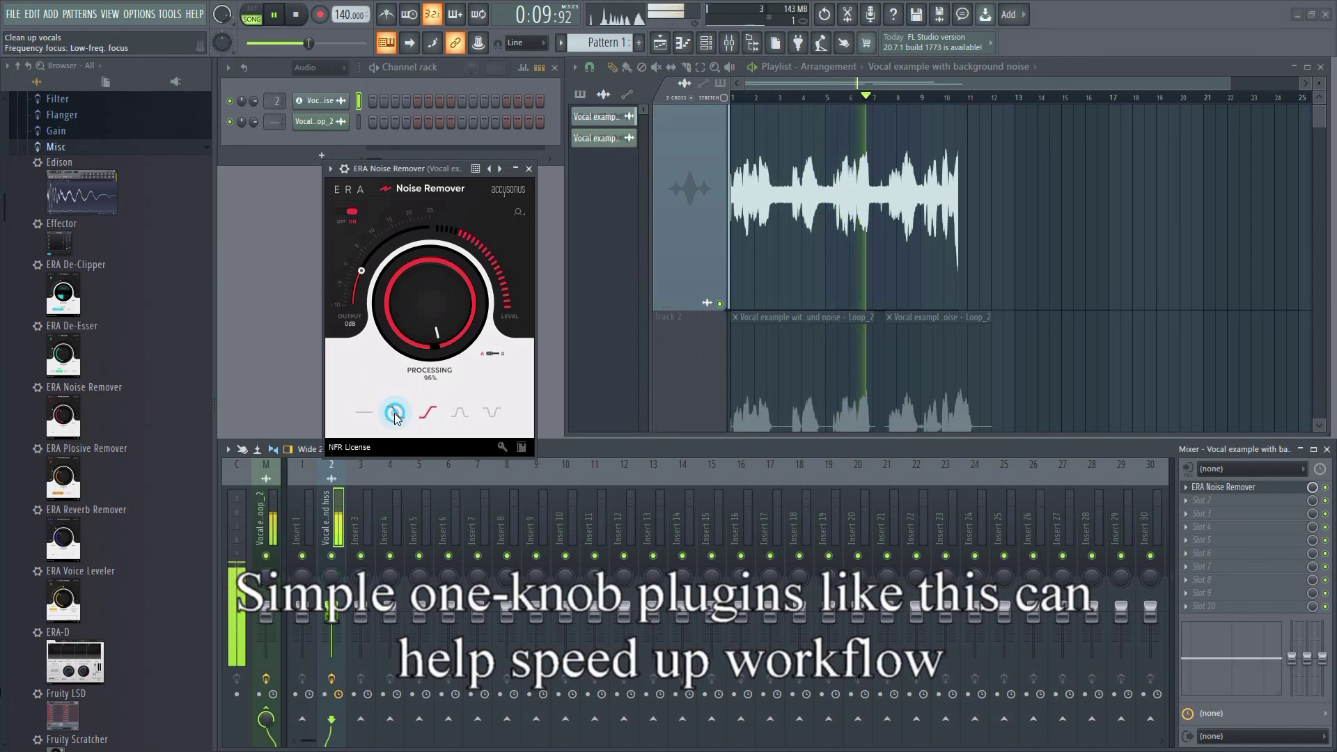
pyautogui.click(364, 412)
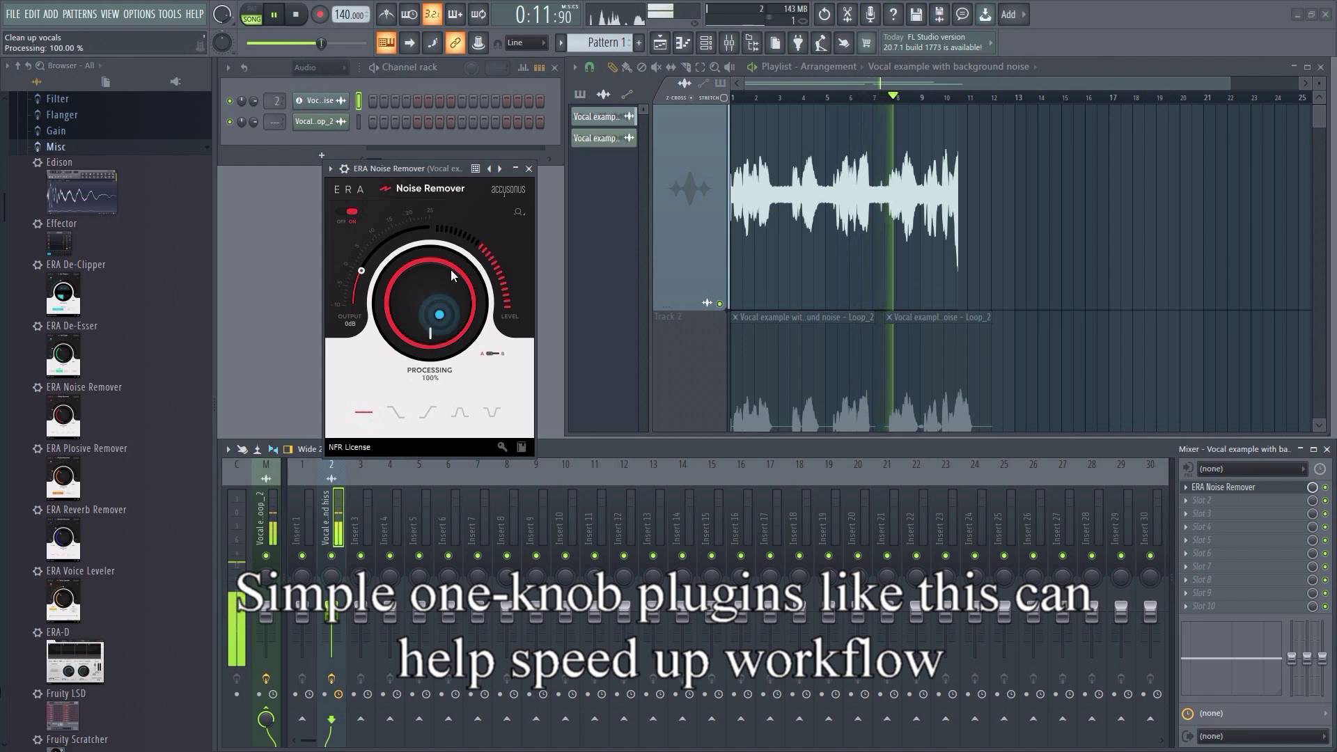
pyautogui.moveTo(433, 307); pyautogui.dragTo(425, 460)
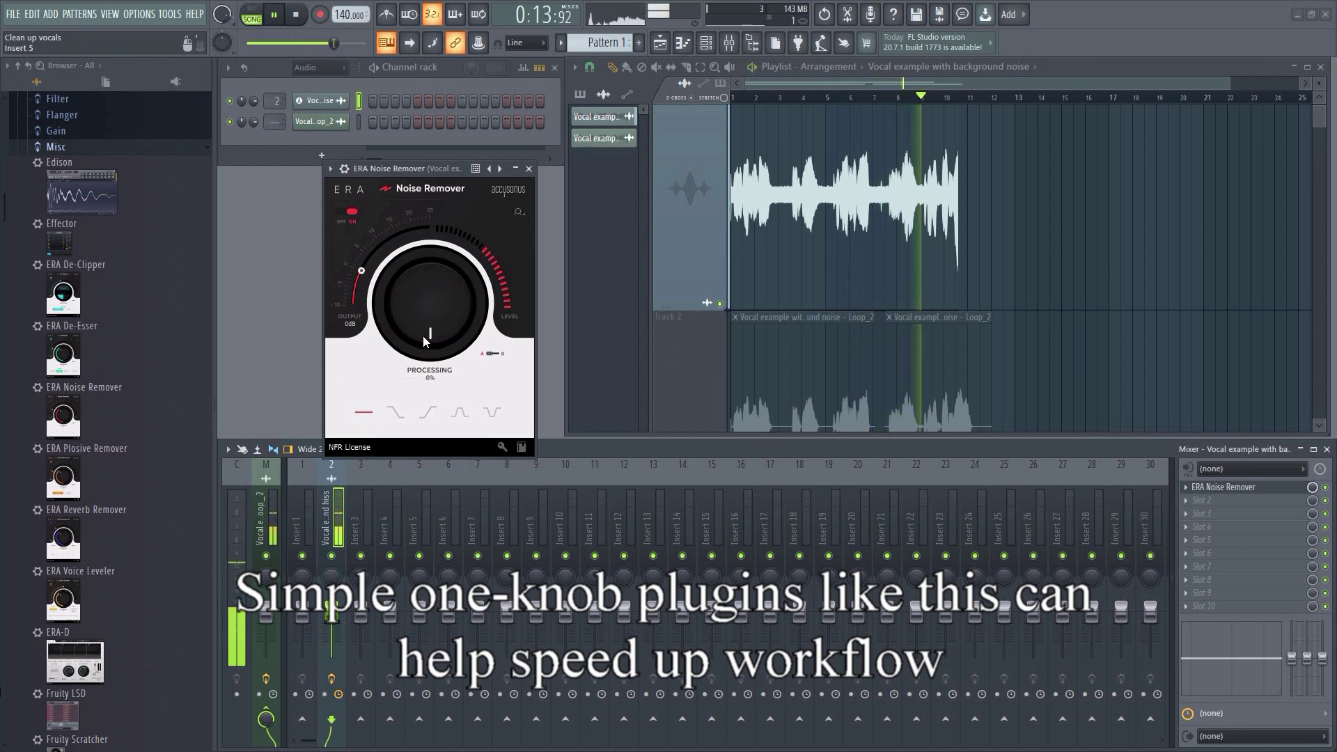
pyautogui.moveTo(423, 336); pyautogui.dragTo(383, 138)
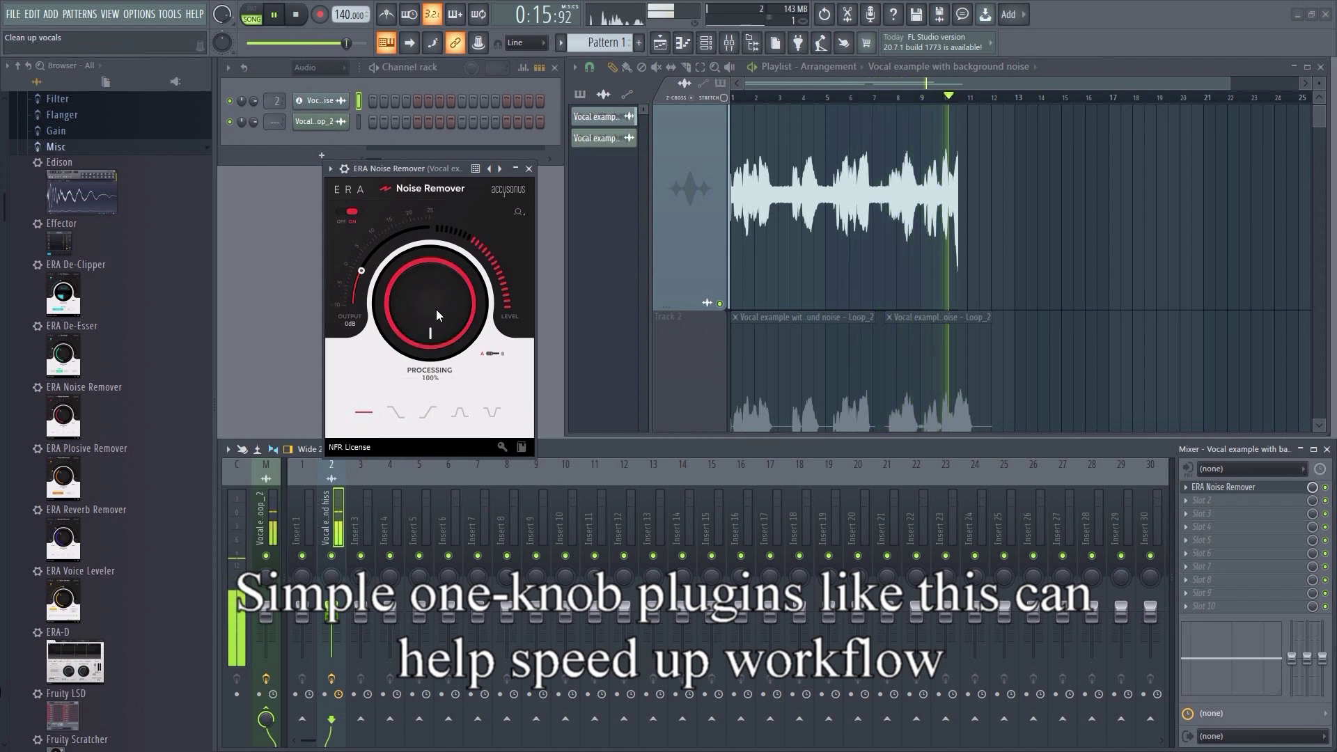
pyautogui.moveTo(435, 302); pyautogui.dragTo(534, 492)
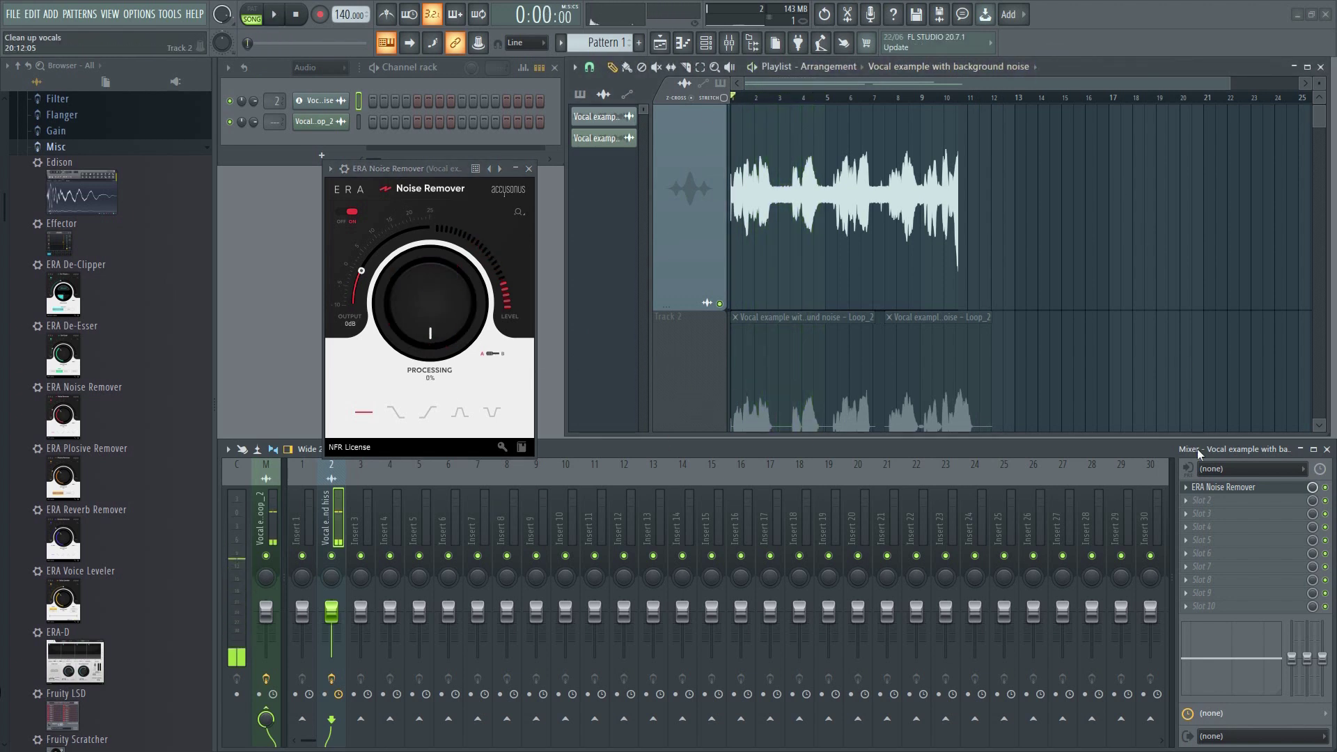
# - Stop playback and replace the Noise Remover in the vocal insert's first slot with ERA-D
pyautogui.press('space')
pyautogui.click(1186, 487)
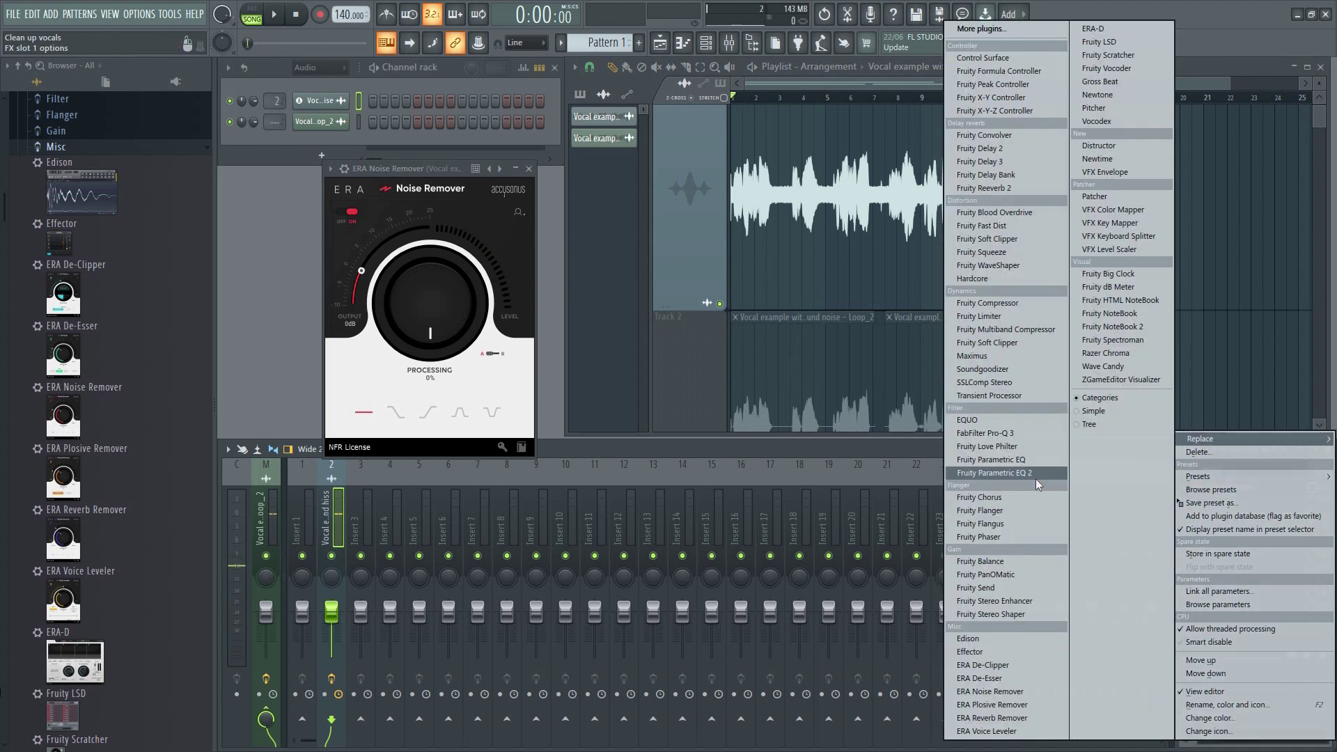
pyautogui.click(1037, 705)
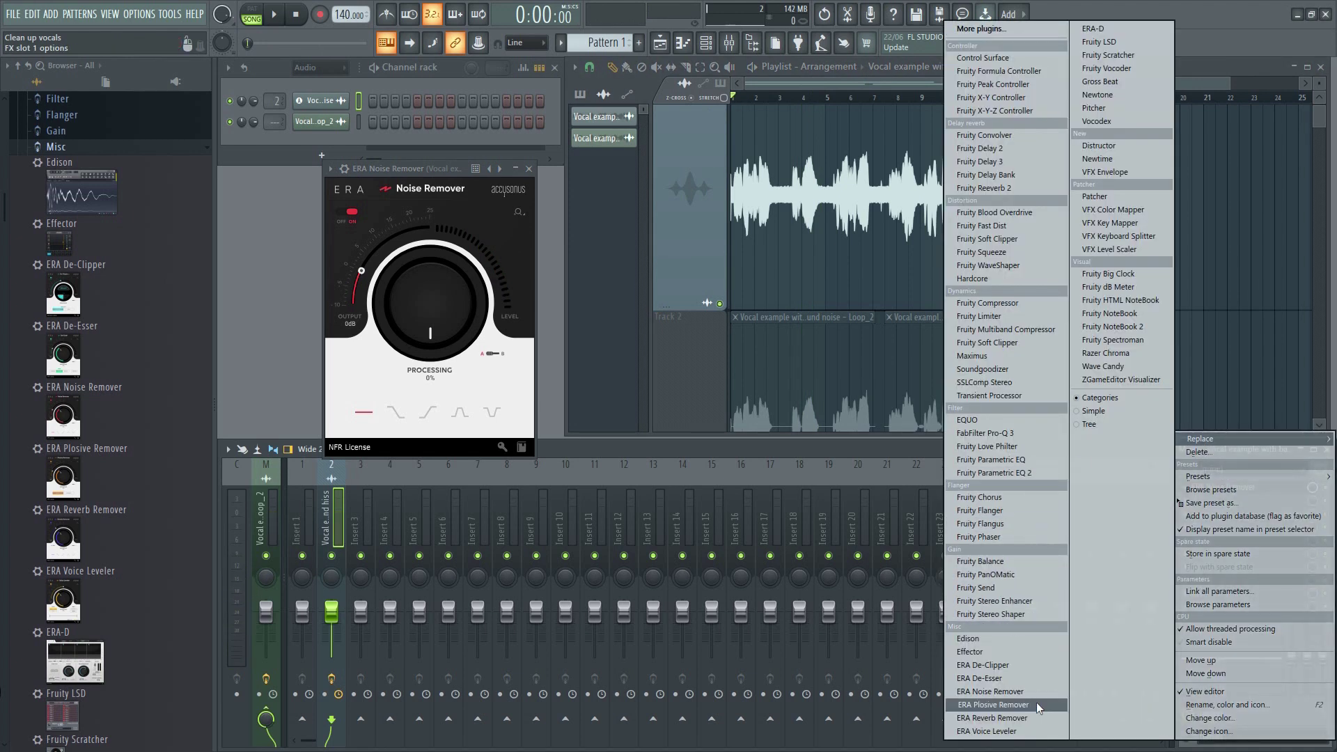
pyautogui.click(1157, 30)
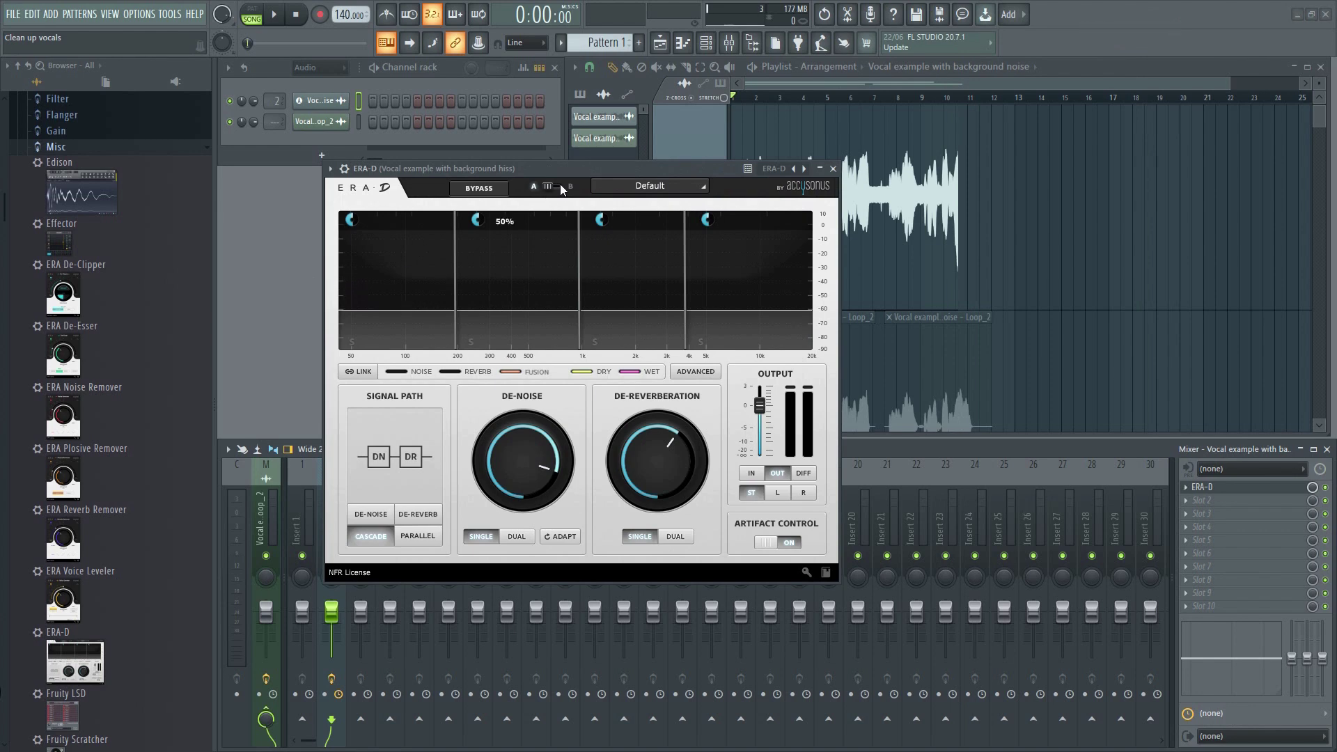
# - Browse the ERA-D Denoise presets in its preset list, then close the plugin window
pyautogui.moveTo(595, 169); pyautogui.dragTo(698, 167)
pyautogui.click(800, 186)
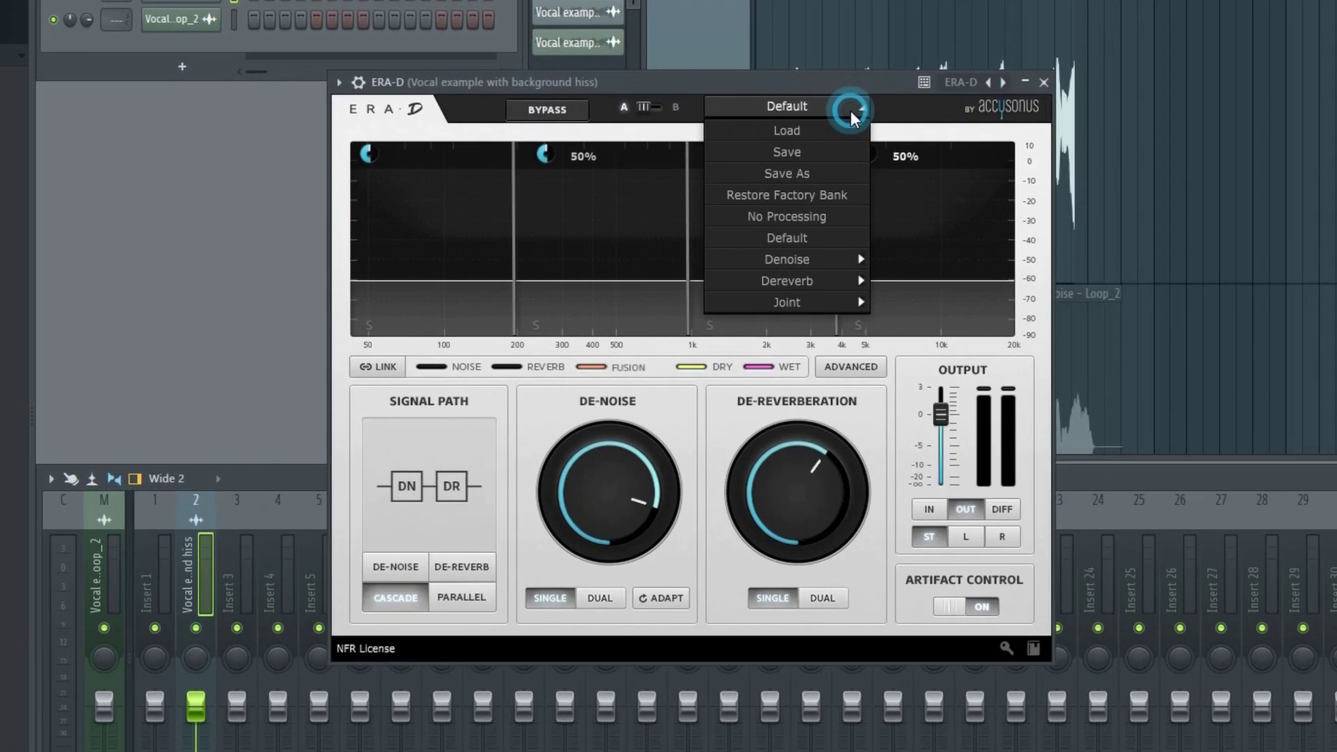
pyautogui.moveTo(808, 259)
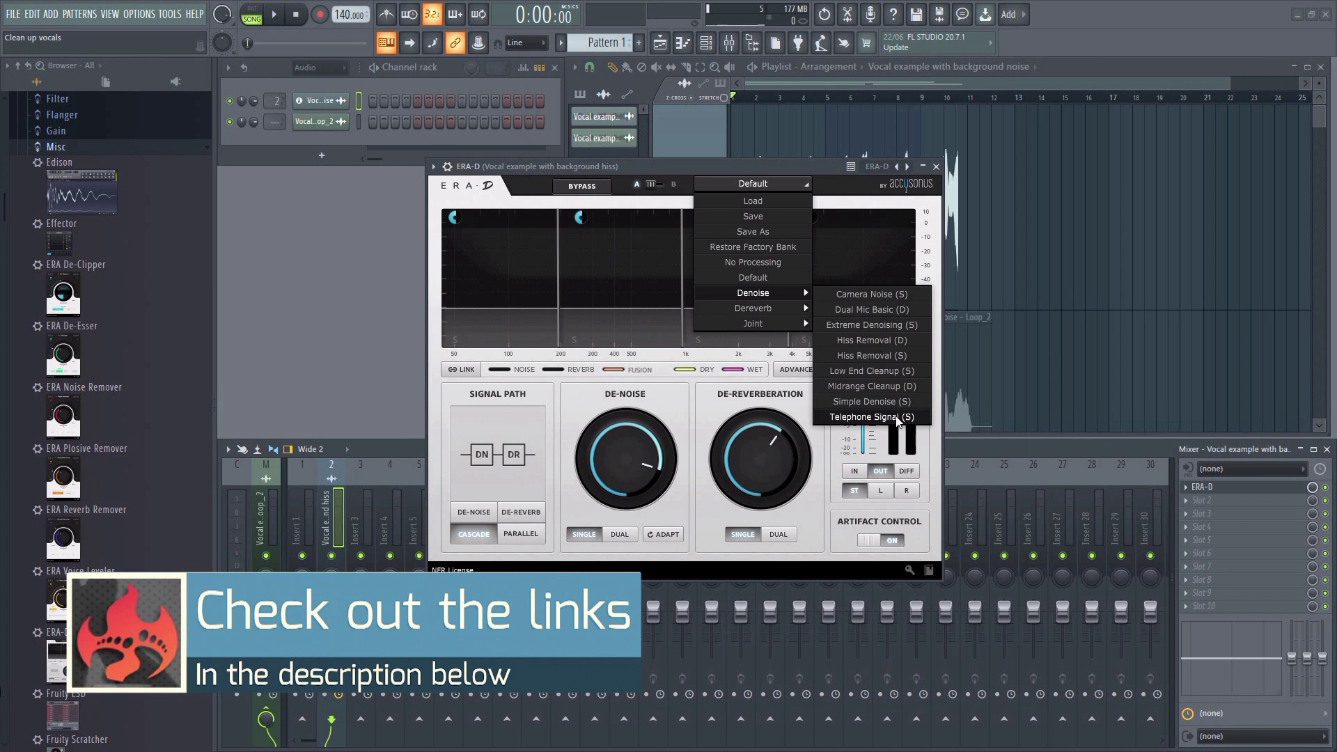
pyautogui.click(937, 167)
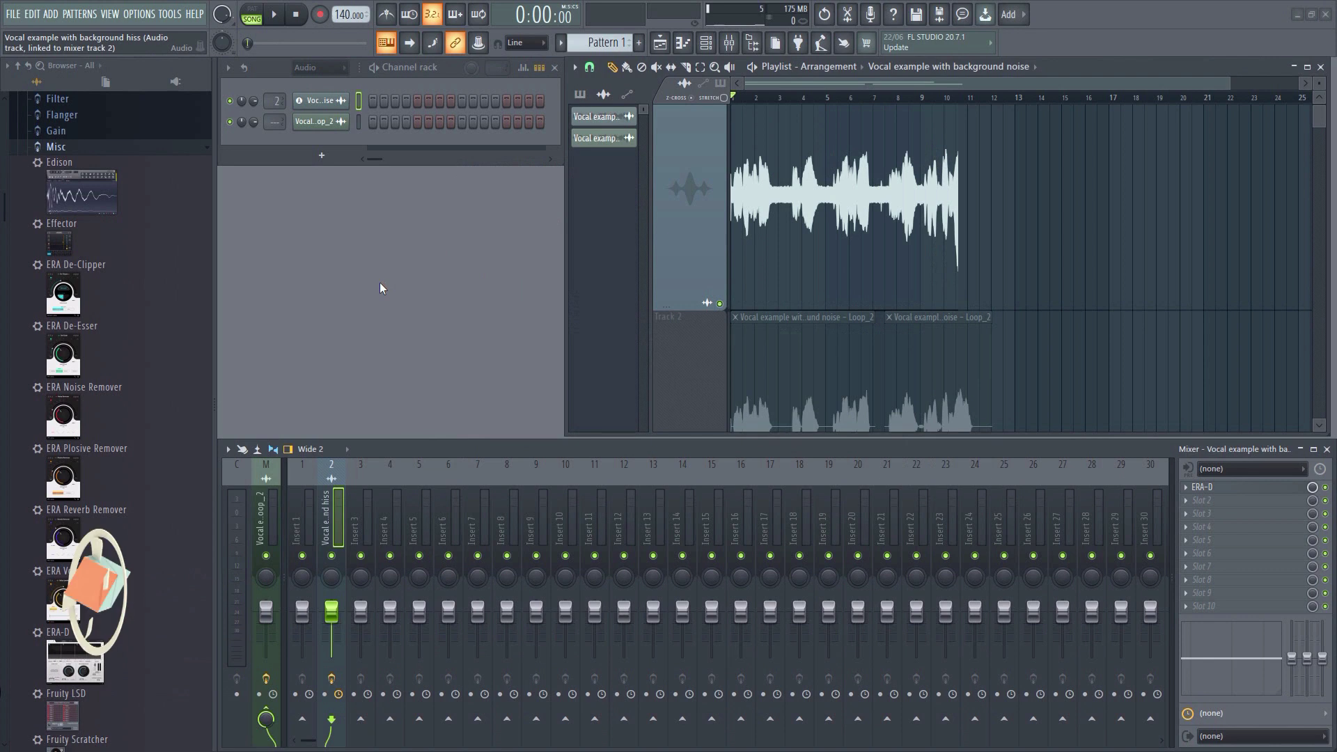